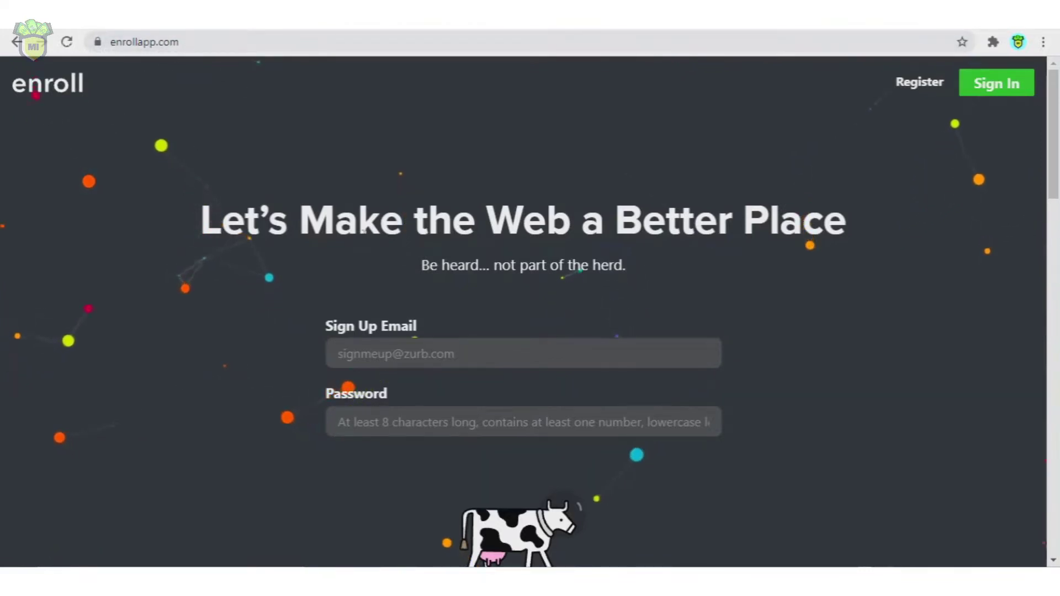
scroll(333, 227, "down", 5)
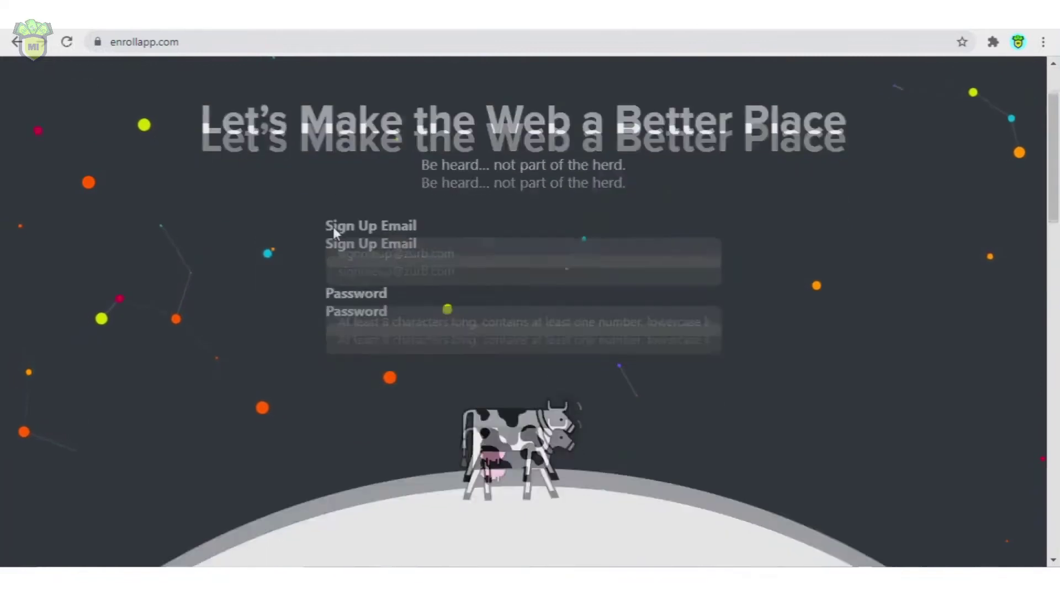
scroll(333, 224, "down", 4)
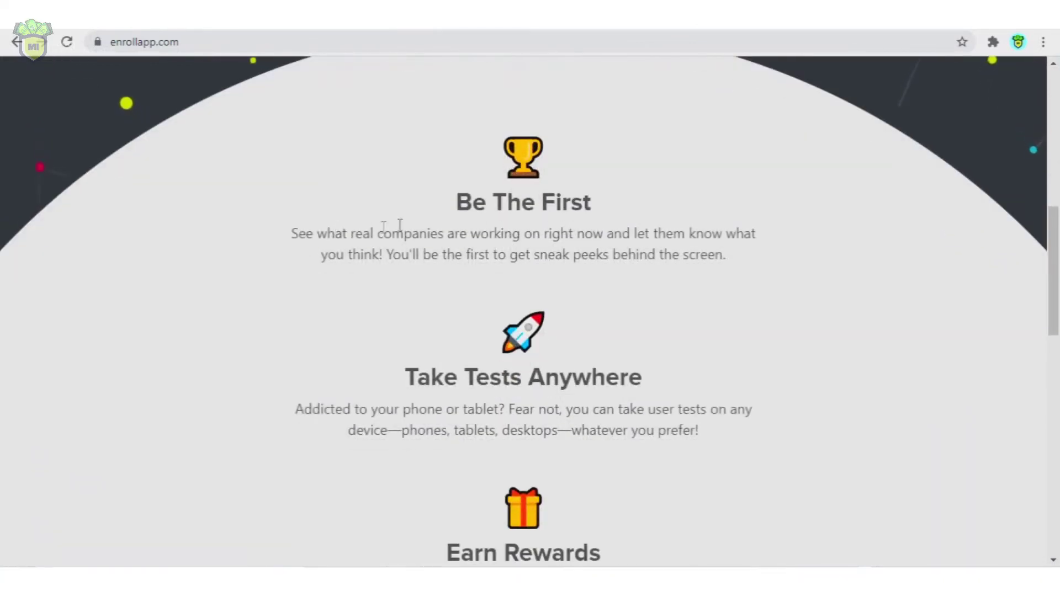
scroll(412, 227, "down", 1)
scroll(410, 228, "down", 1)
scroll(409, 229, "down", 2)
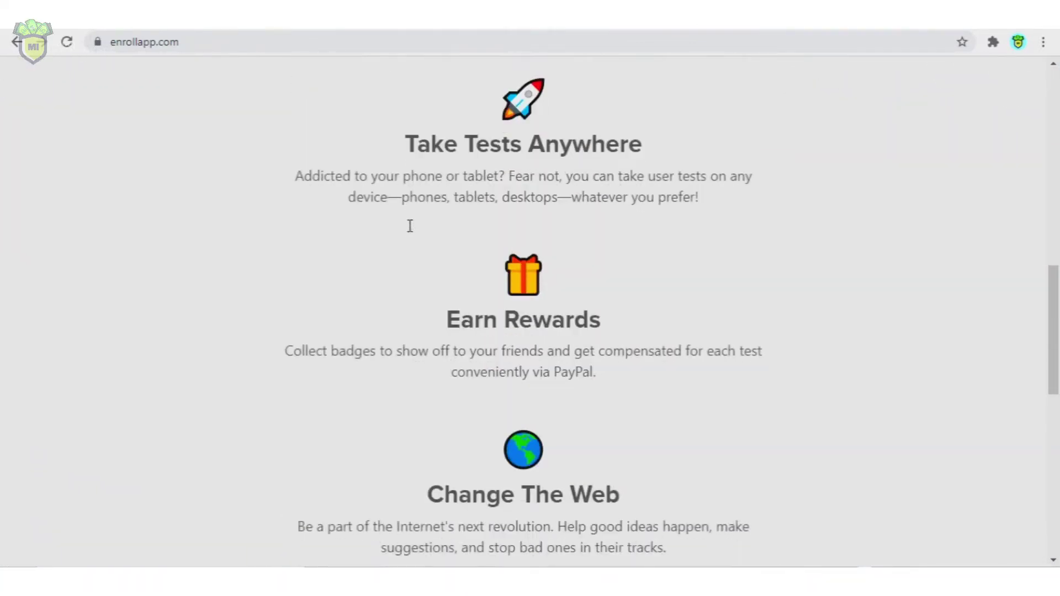
scroll(411, 230, "down", 1)
scroll(411, 231, "down", 2)
scroll(411, 231, "down", 1)
scroll(411, 232, "down", 3)
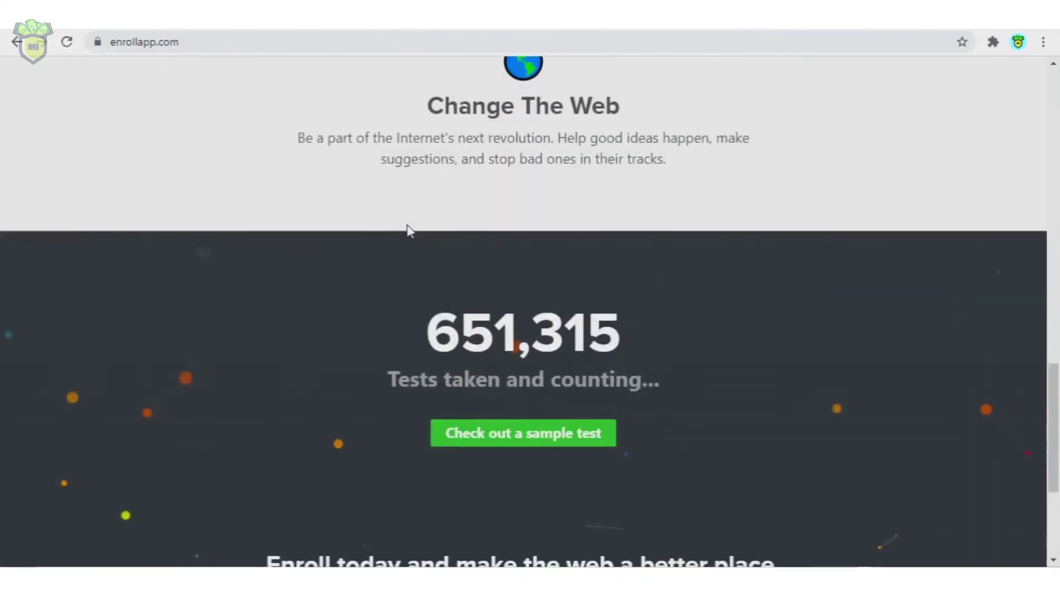
scroll(410, 231, "down", 1)
scroll(409, 228, "down", 3)
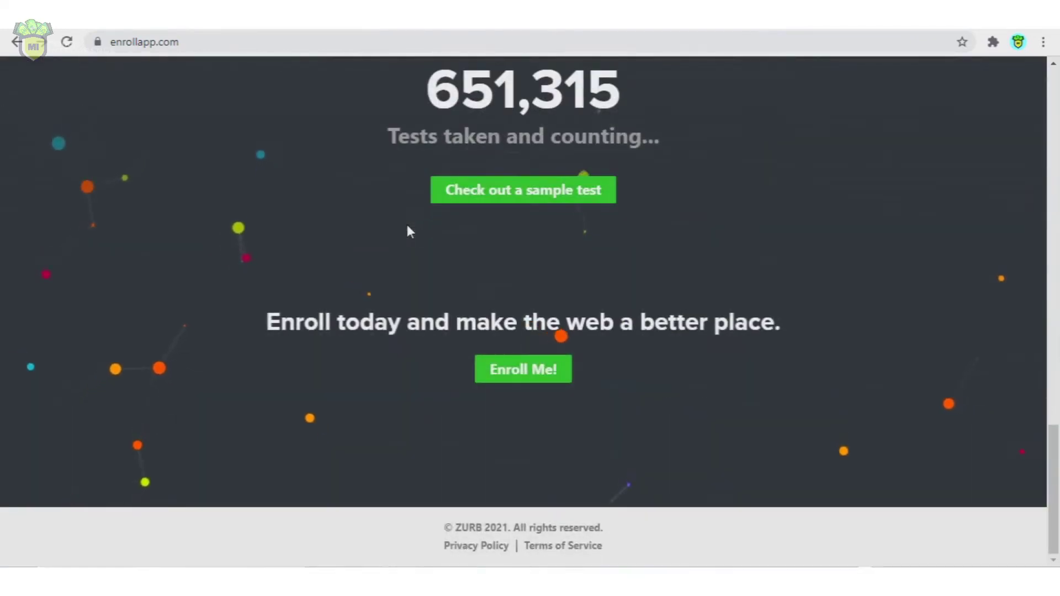
scroll(409, 231, "up", 1)
scroll(409, 231, "up", 3)
scroll(410, 232, "up", 4)
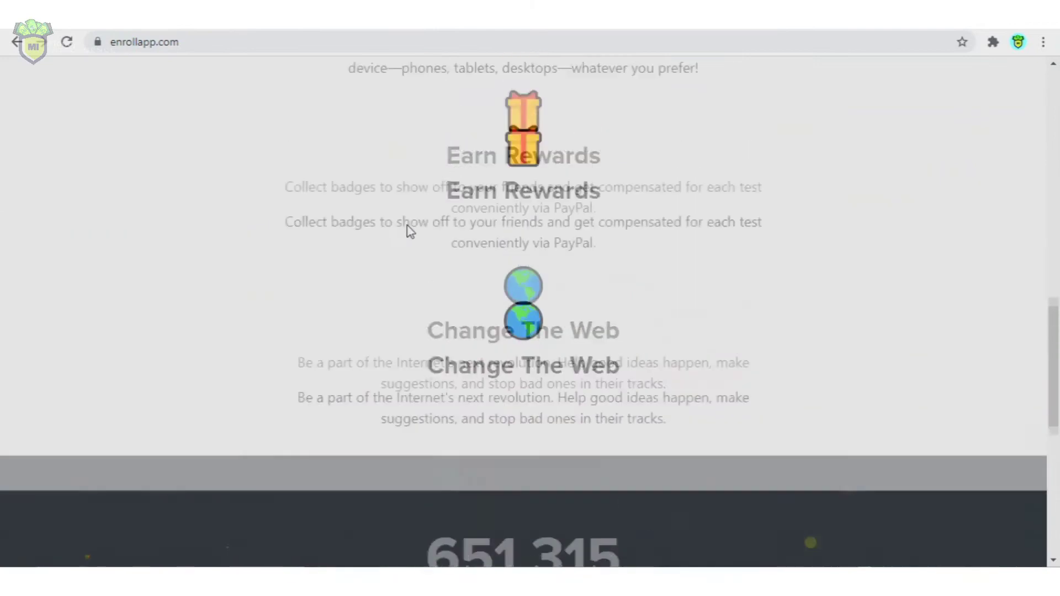
scroll(413, 235, "up", 2)
scroll(415, 235, "up", 1)
scroll(415, 235, "up", 3)
scroll(415, 235, "up", 5)
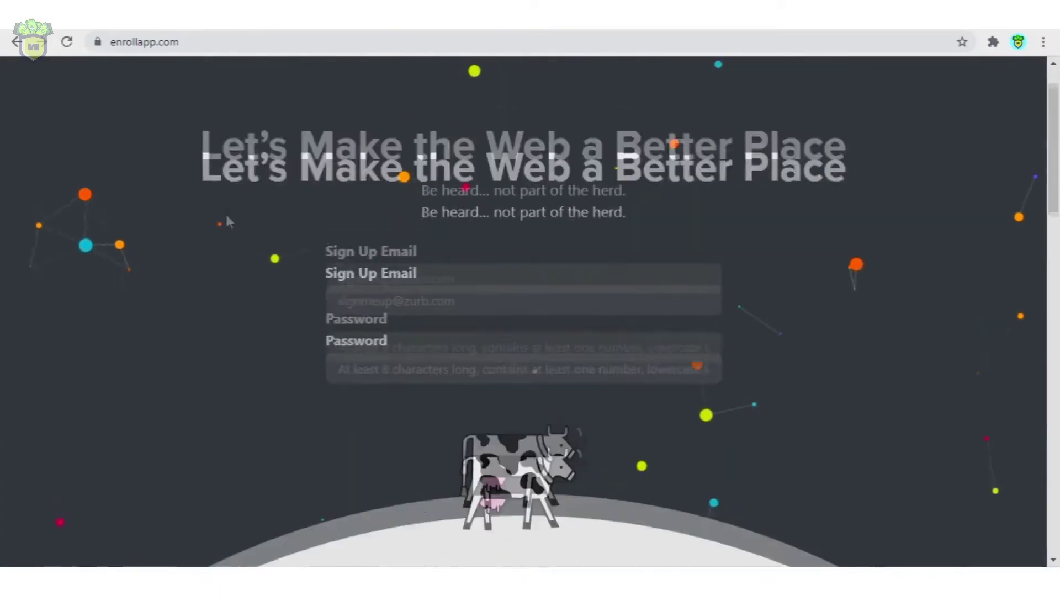
left_click_drag(204, 228, 802, 230)
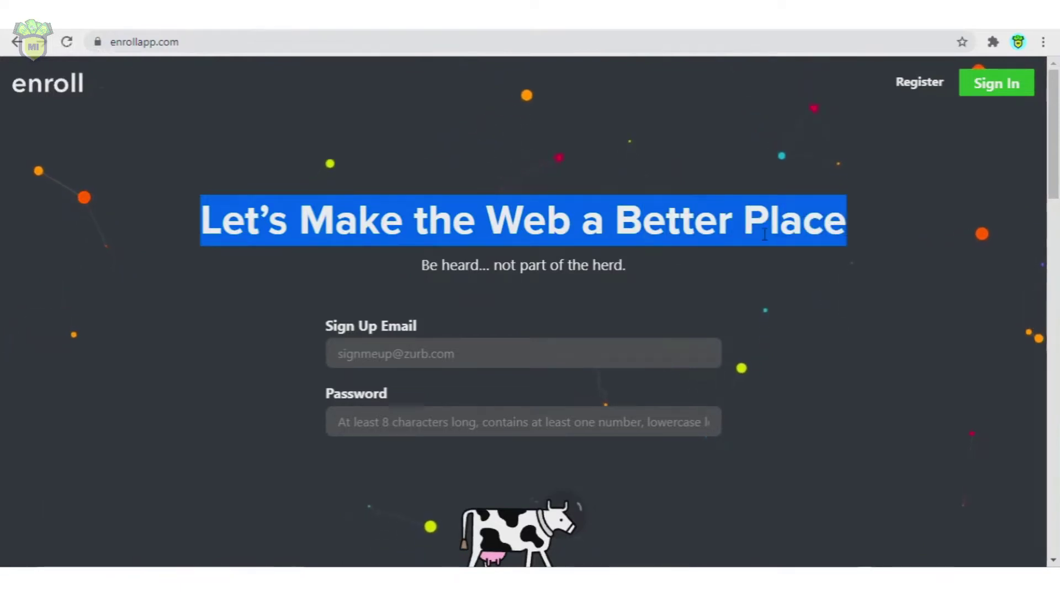
scroll(619, 251, "down", 3)
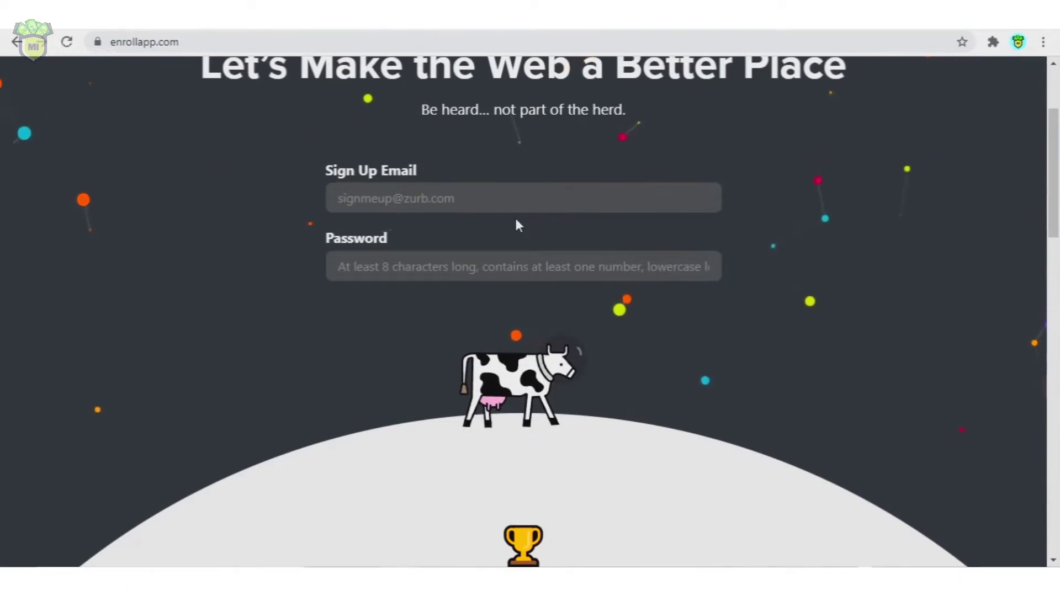
scroll(516, 223, "down", 3)
scroll(515, 224, "down", 4)
scroll(513, 227, "down", 3)
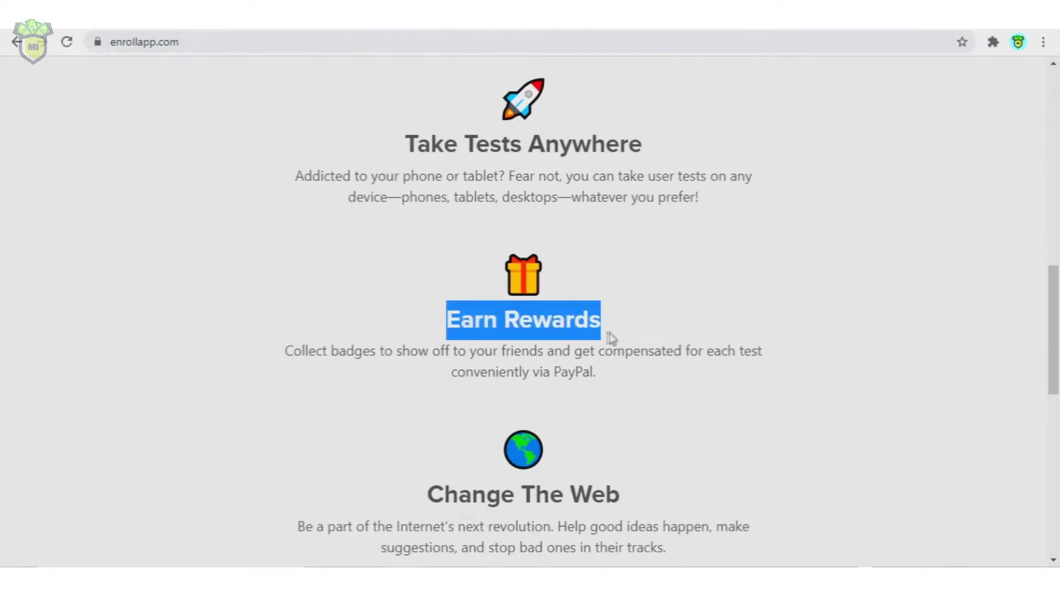
left_click(611, 341)
scroll(607, 343, "down", 4)
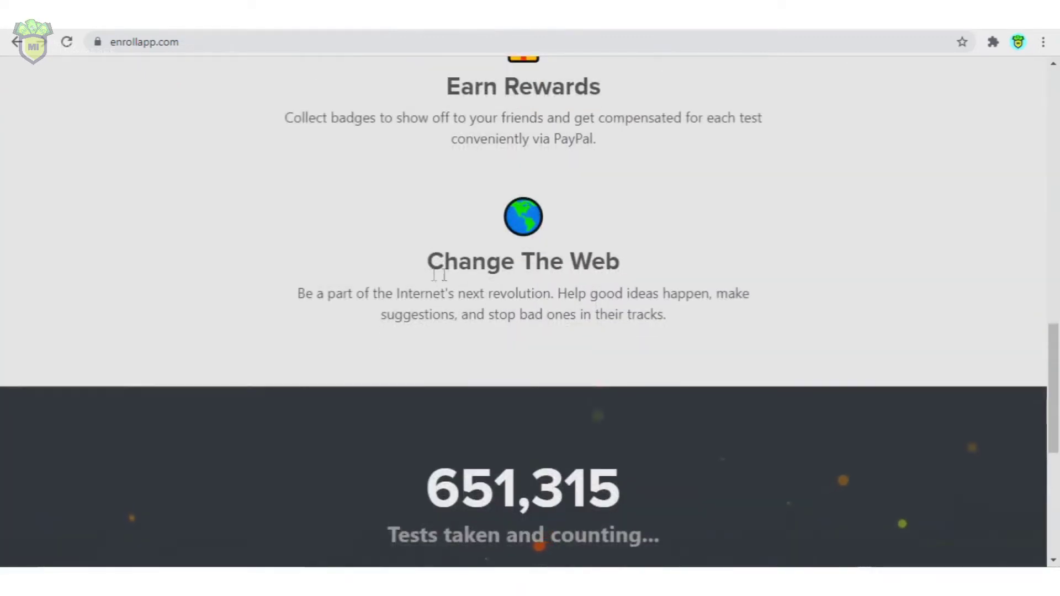
left_click_drag(435, 275, 619, 267)
scroll(630, 270, "up", 4)
scroll(621, 266, "up", 4)
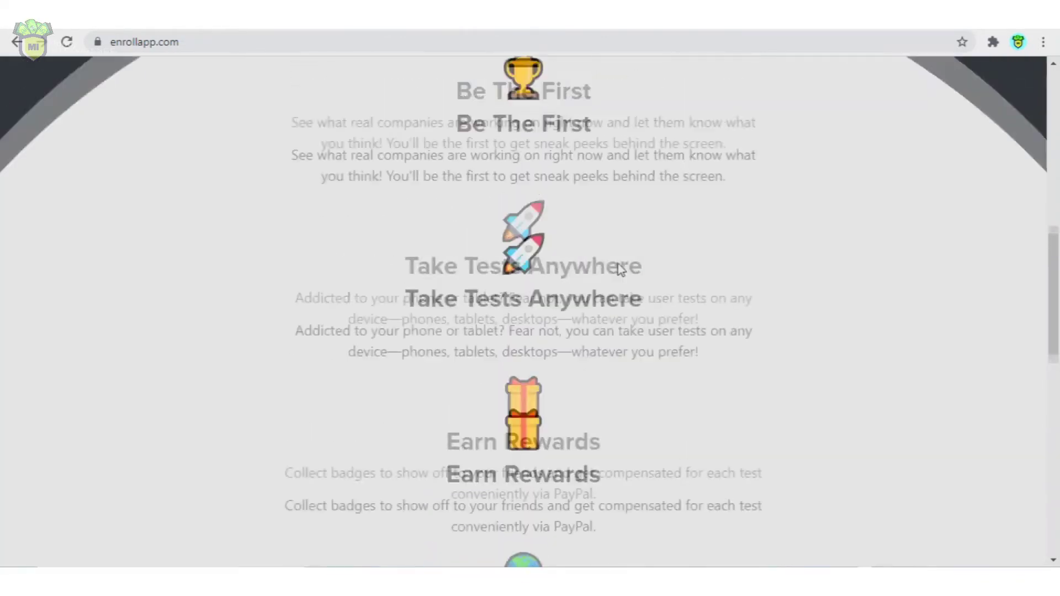
scroll(613, 263, "up", 7)
scroll(609, 265, "up", 3)
scroll(607, 269, "up", 2)
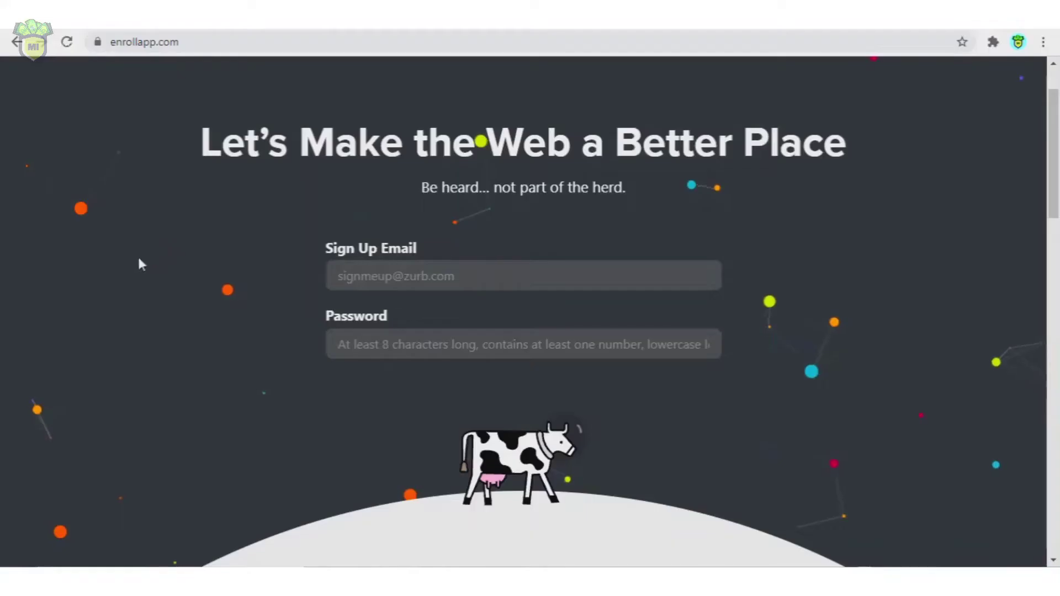
scroll(493, 258, "up", 2)
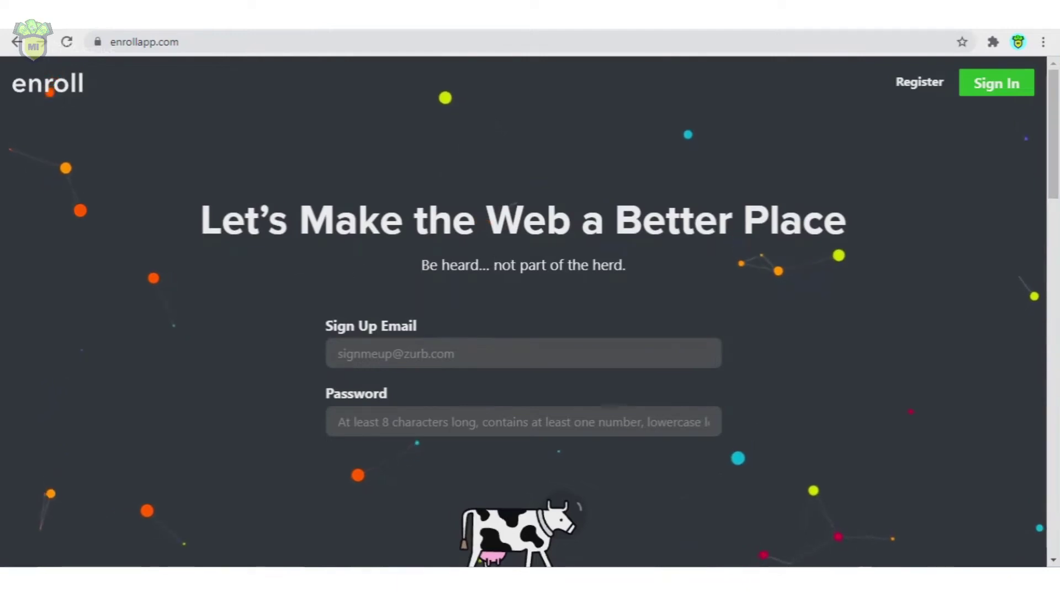
scroll(651, 270, "down", 3)
scroll(669, 250, "down", 2)
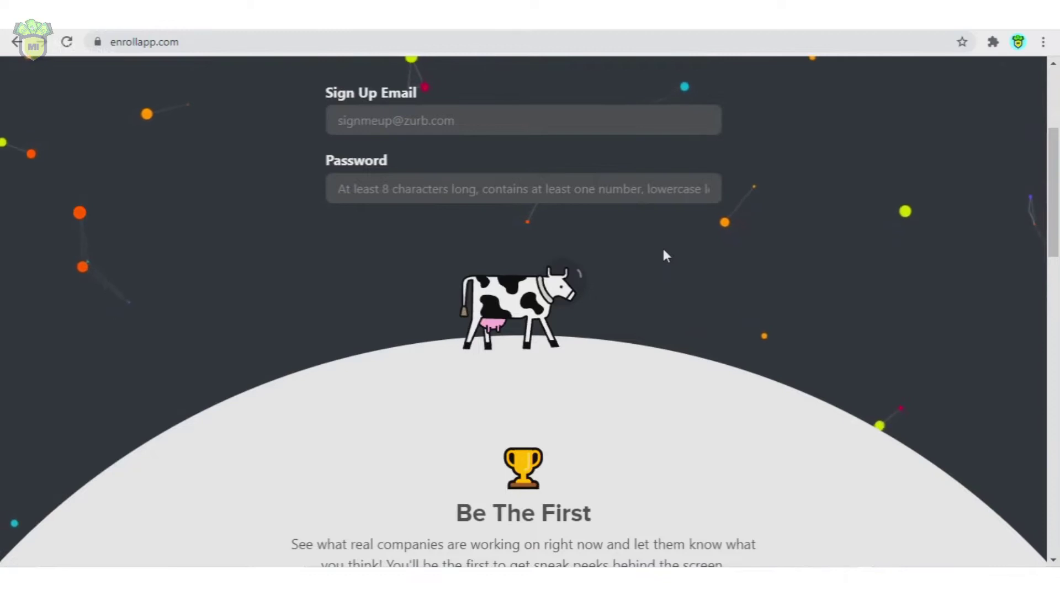
scroll(662, 251, "down", 2)
scroll(658, 249, "up", 2)
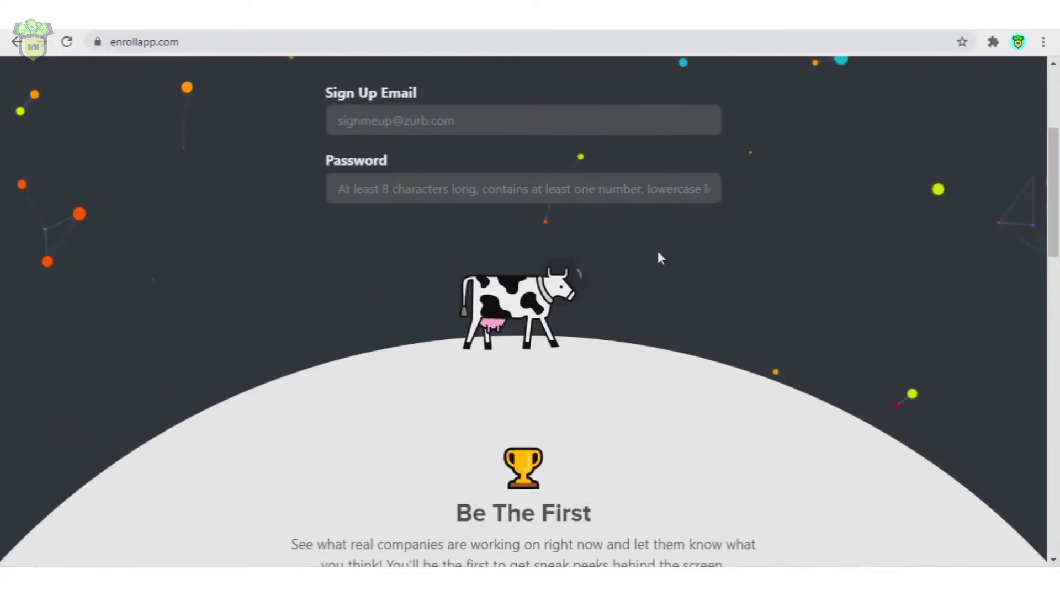
scroll(656, 264, "up", 2)
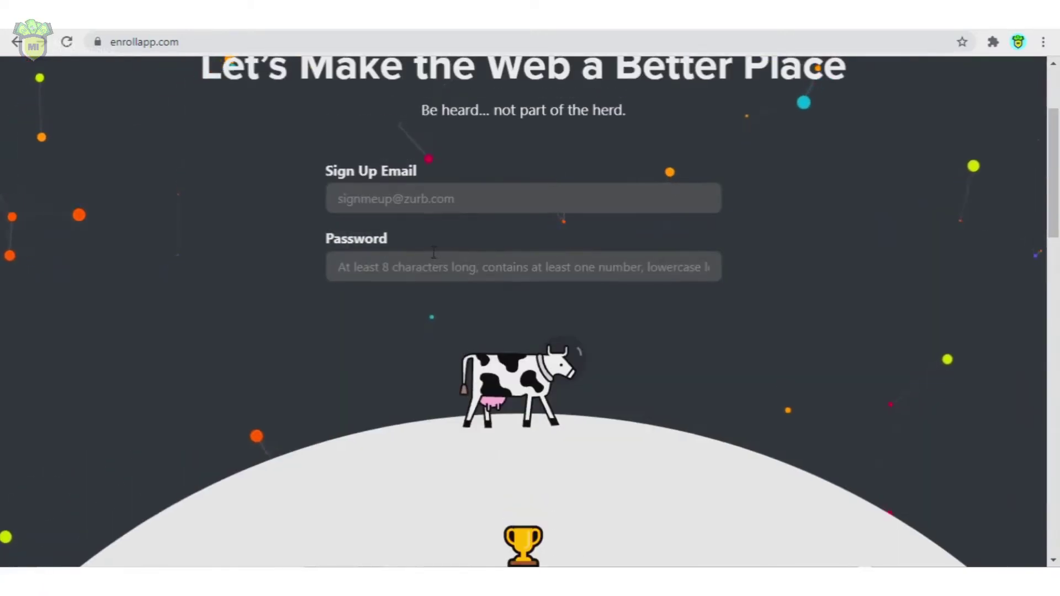
scroll(610, 261, "up", 3)
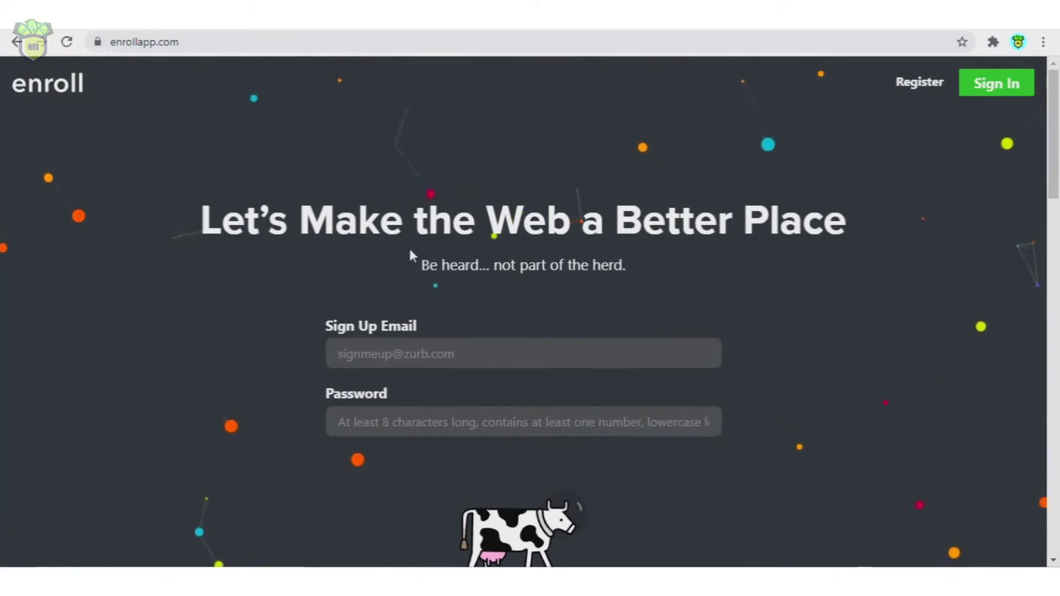
scroll(325, 291, "down", 1)
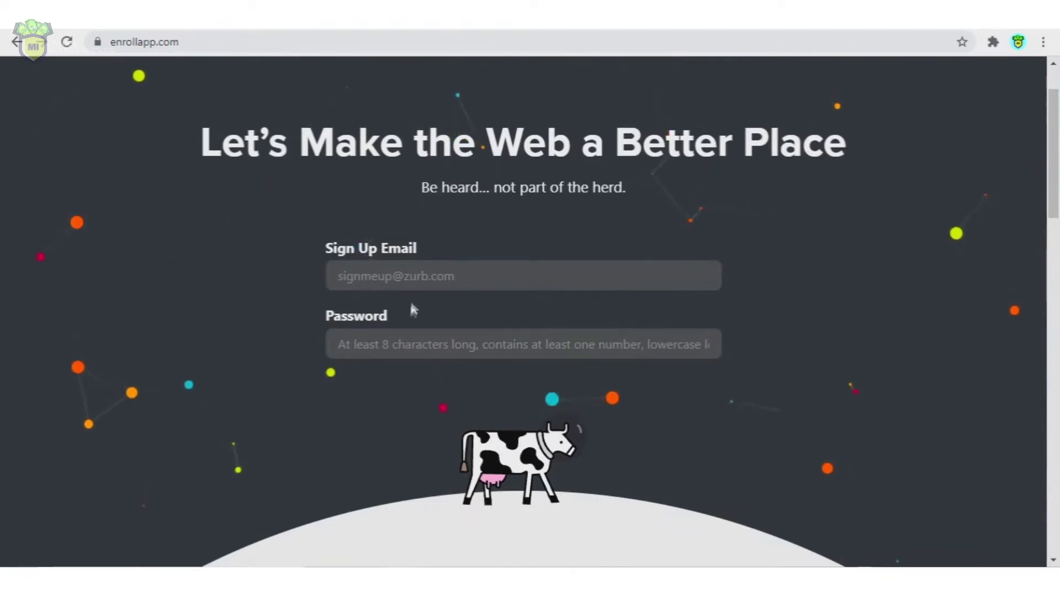
scroll(447, 272, "up", 2)
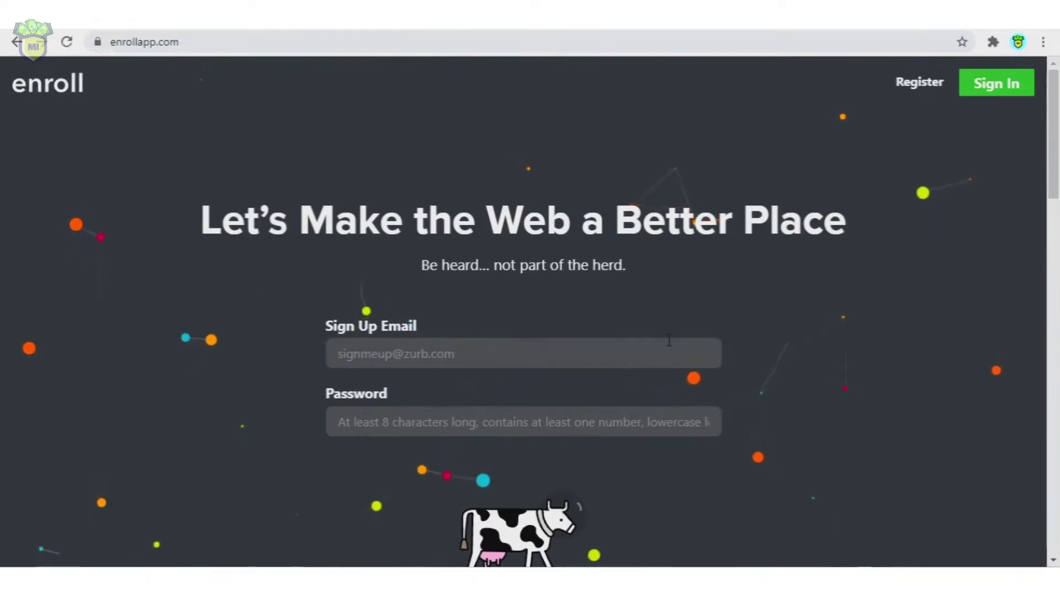
scroll(570, 330, "down", 2)
scroll(519, 340, "up", 2)
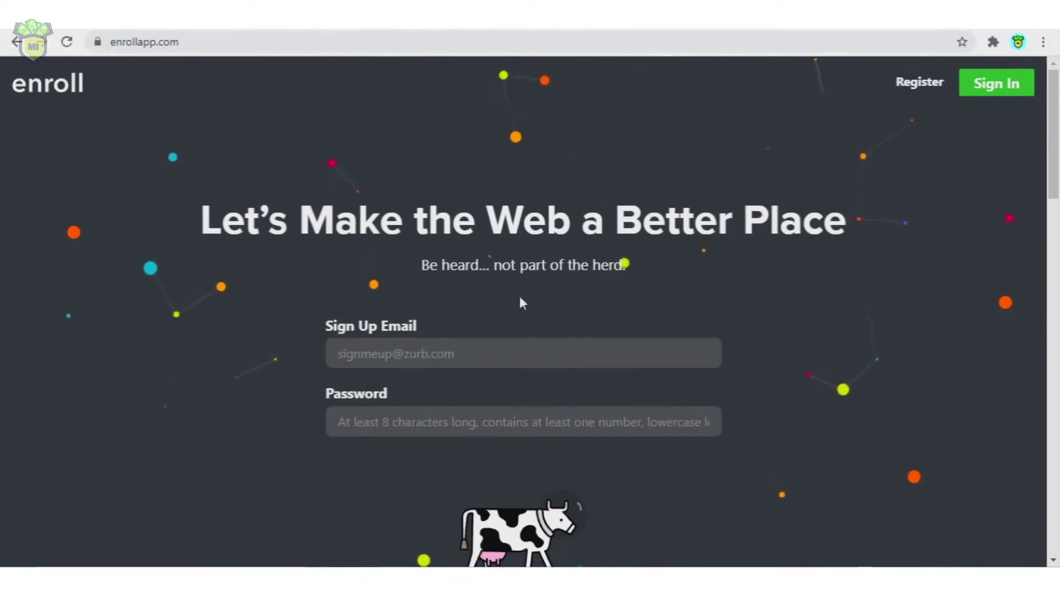
Step: Sign up with an email starting 'mo' and Chrome's suggested strong password
left_click(407, 353)
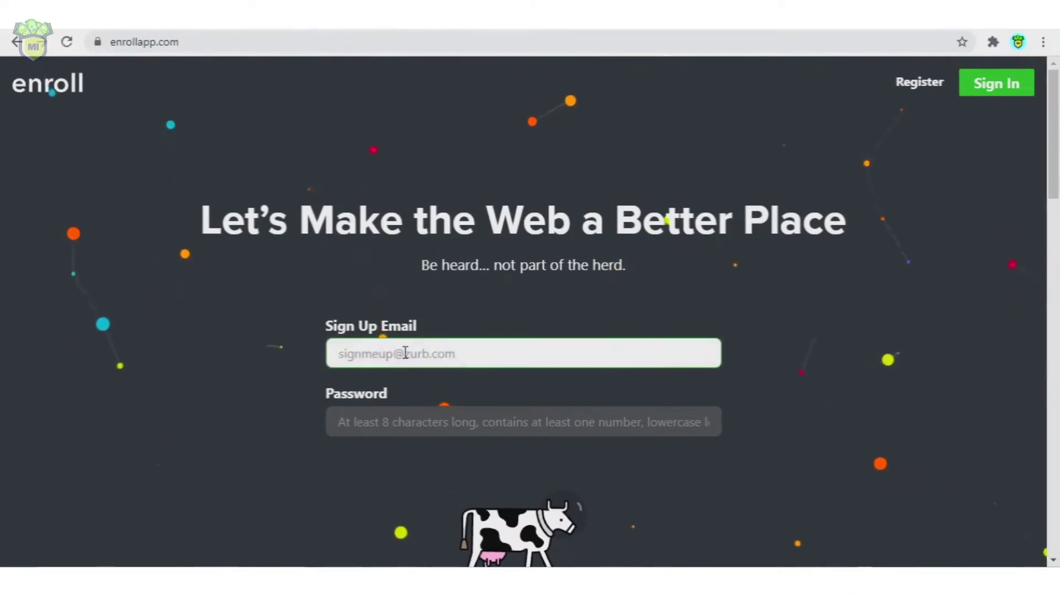
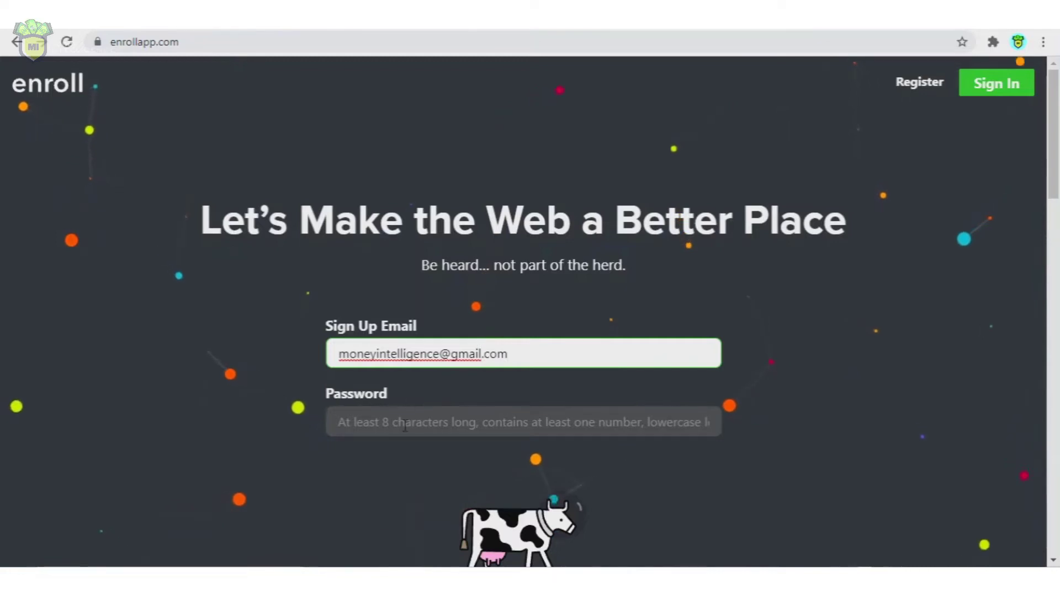
left_click(405, 426)
left_click(407, 449)
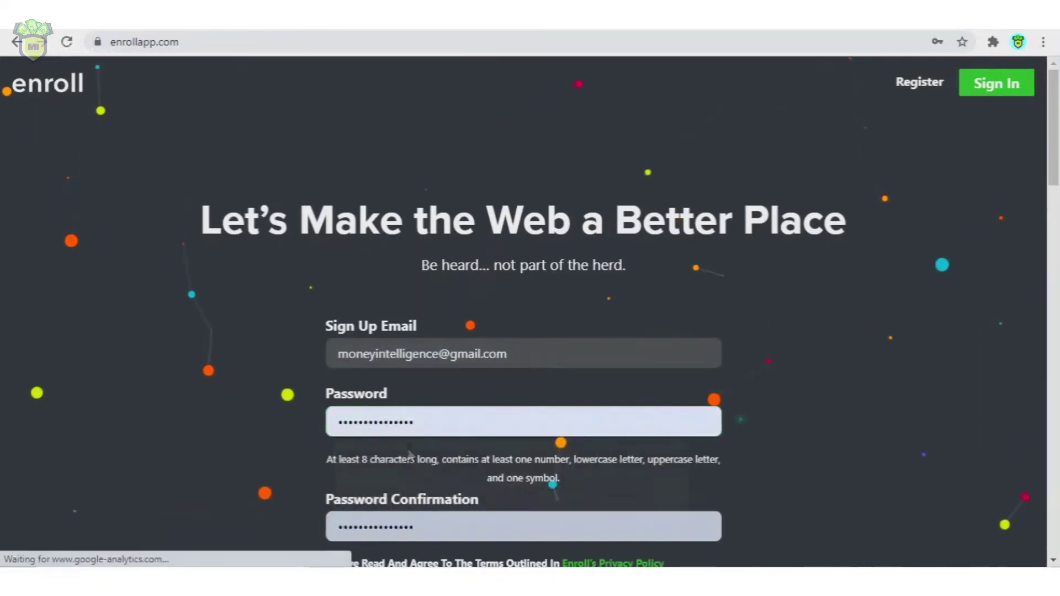
scroll(407, 442, "down", 4)
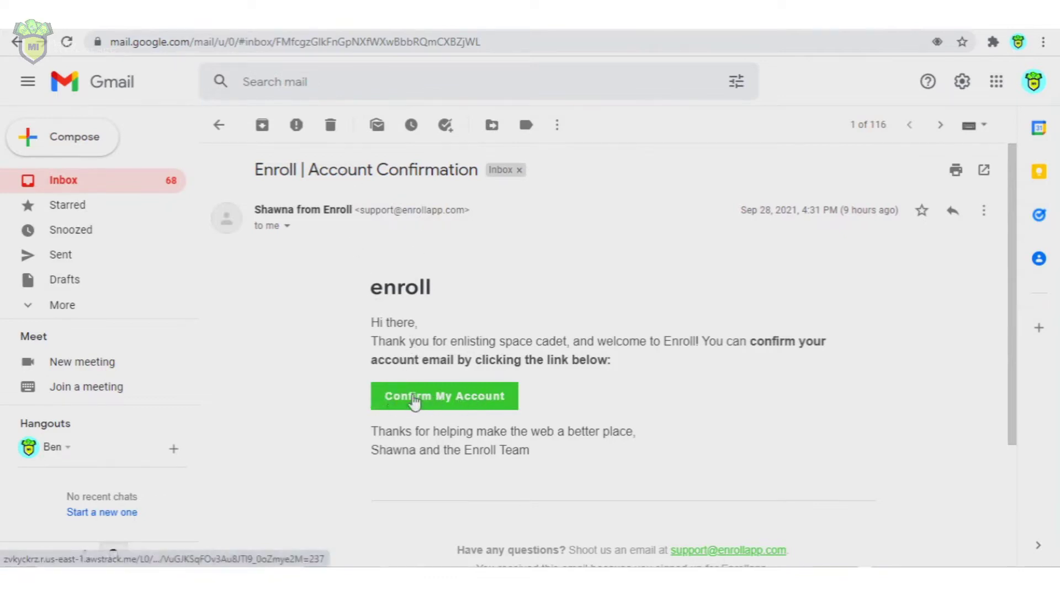
scroll(454, 409, "down", 1)
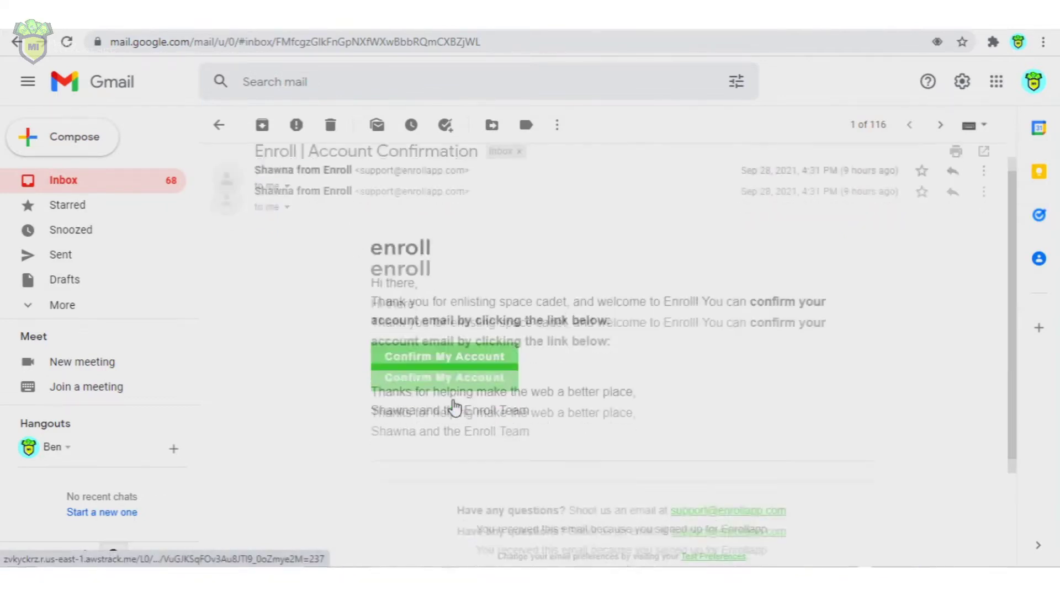
scroll(453, 396, "up", 3)
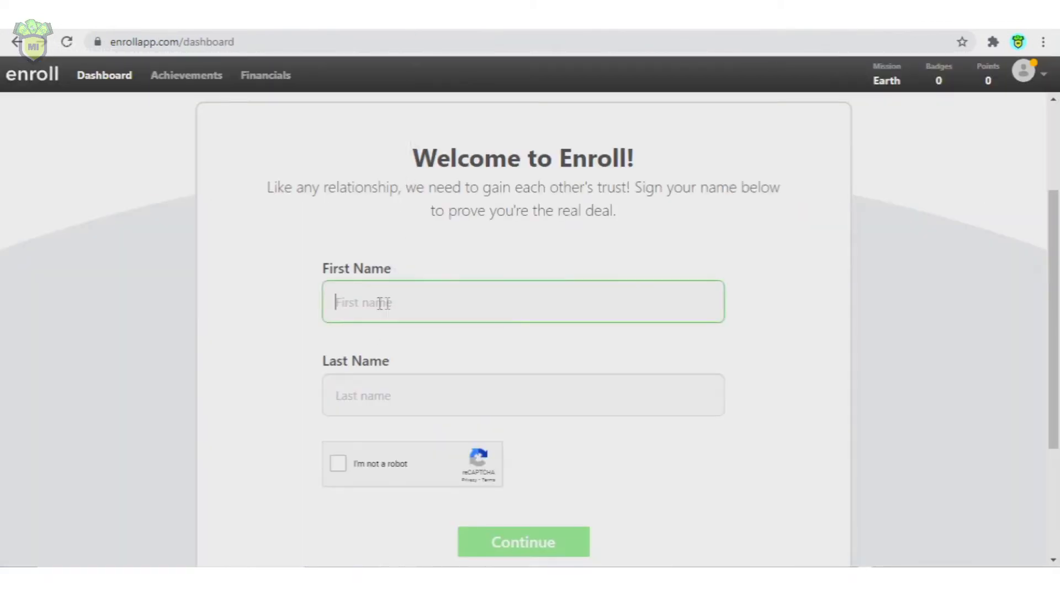
Step: Submit first name 'Mo' and last name 'in' with 'I'm not a robot' ticked
left_click(377, 305)
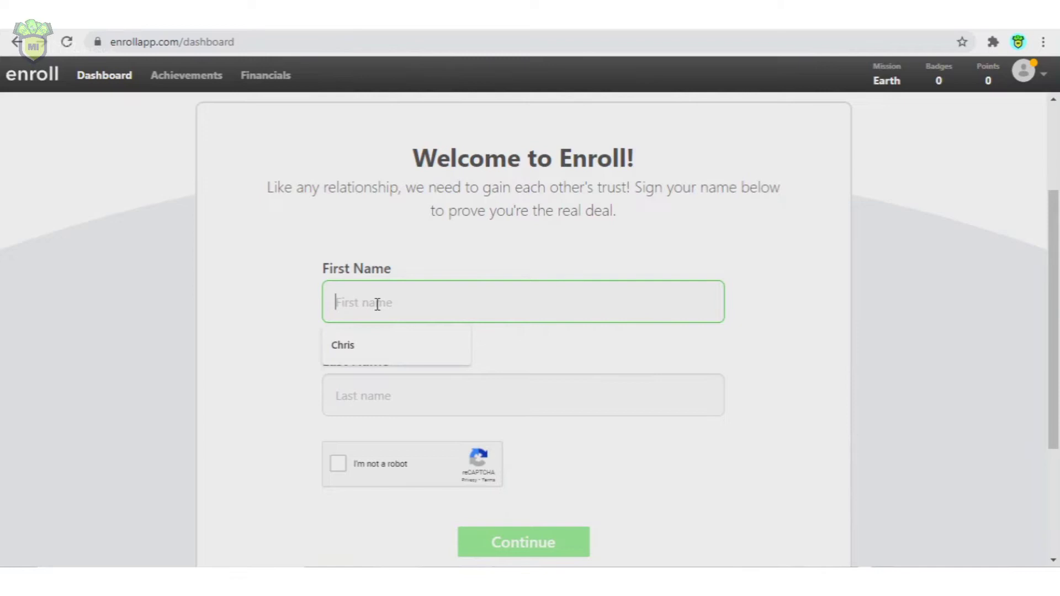
type("Money")
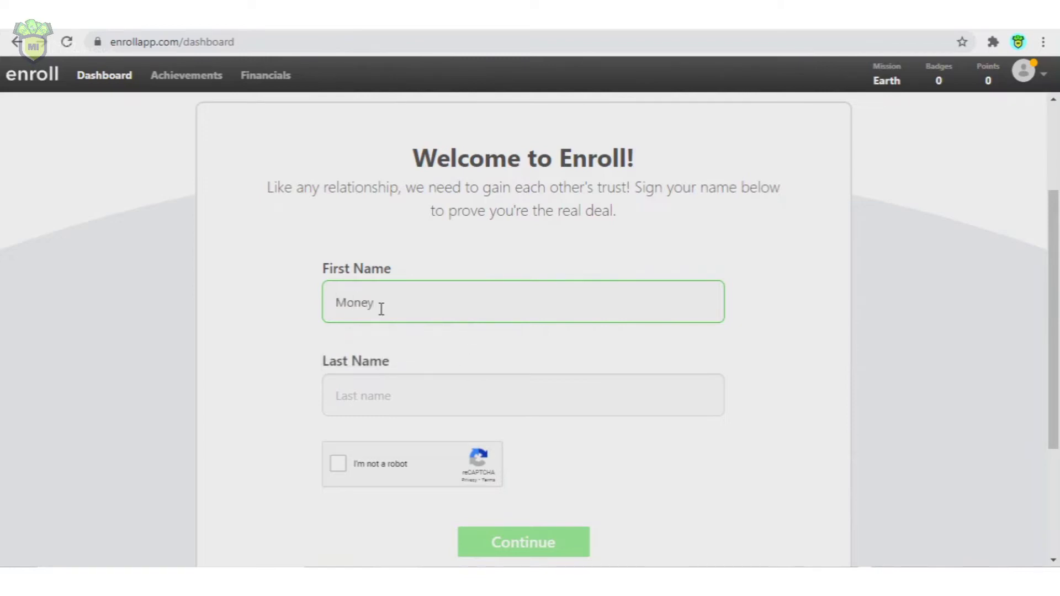
left_click(381, 395)
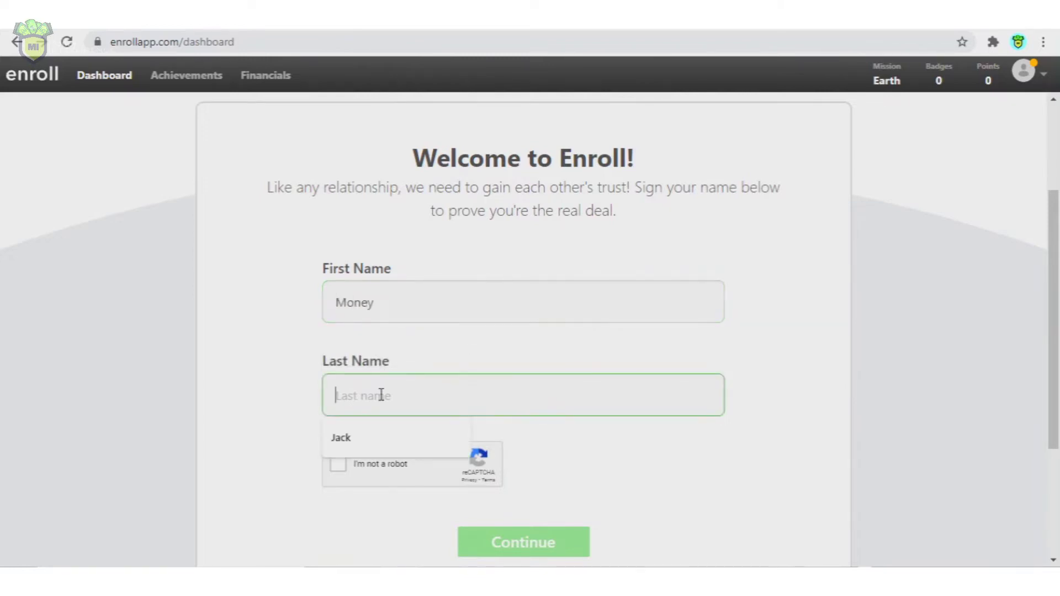
type("intelligence")
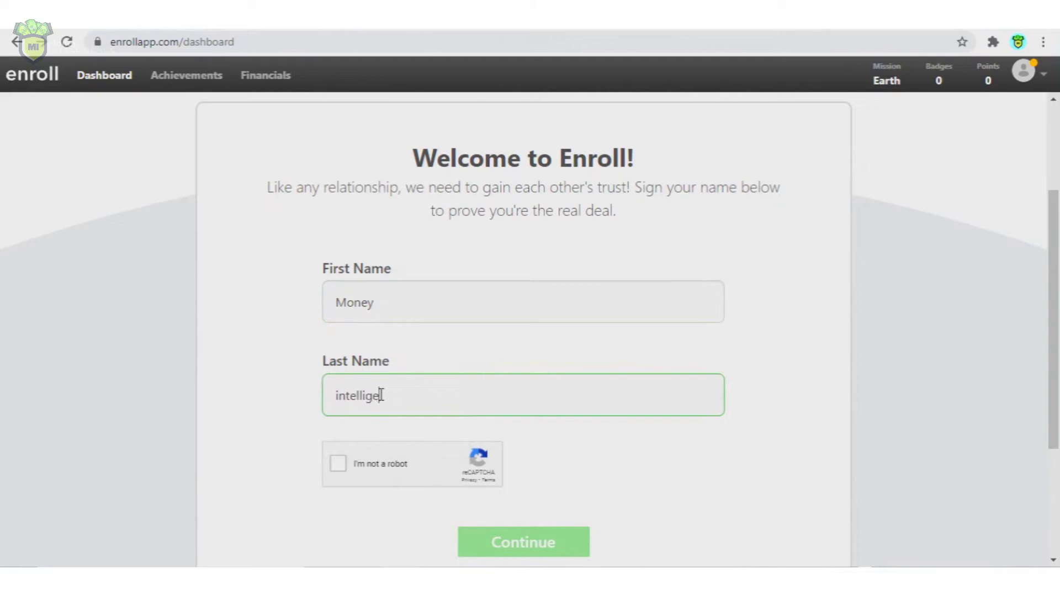
left_click(338, 463)
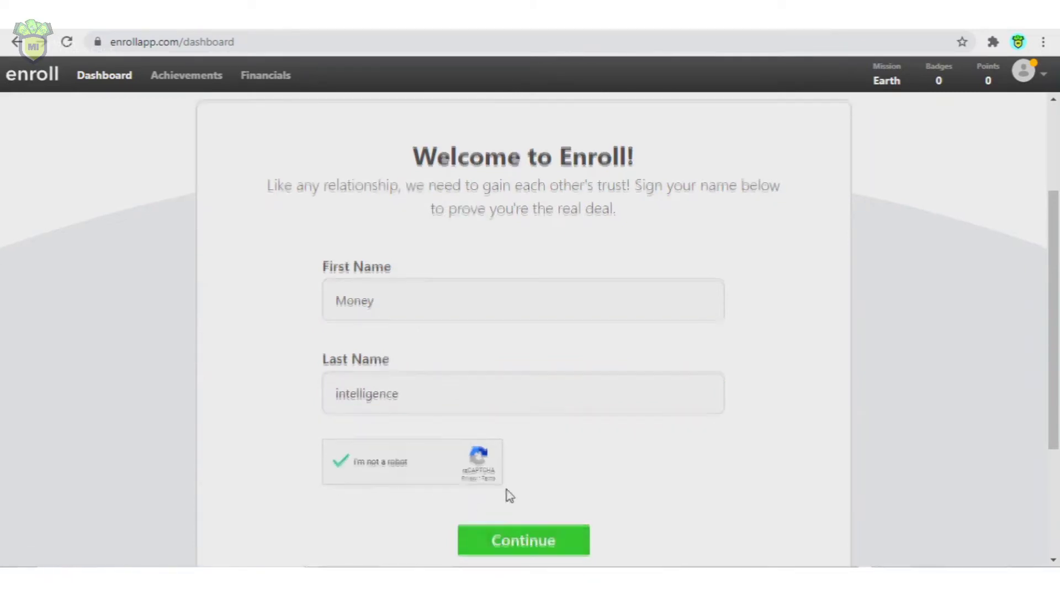
scroll(509, 491, "down", 1)
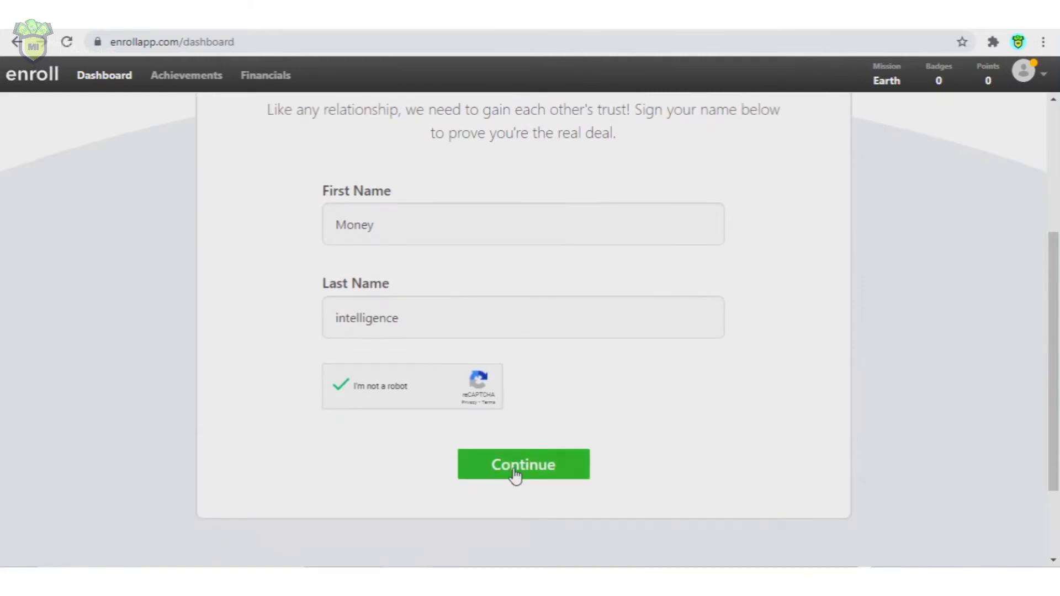
left_click(515, 474)
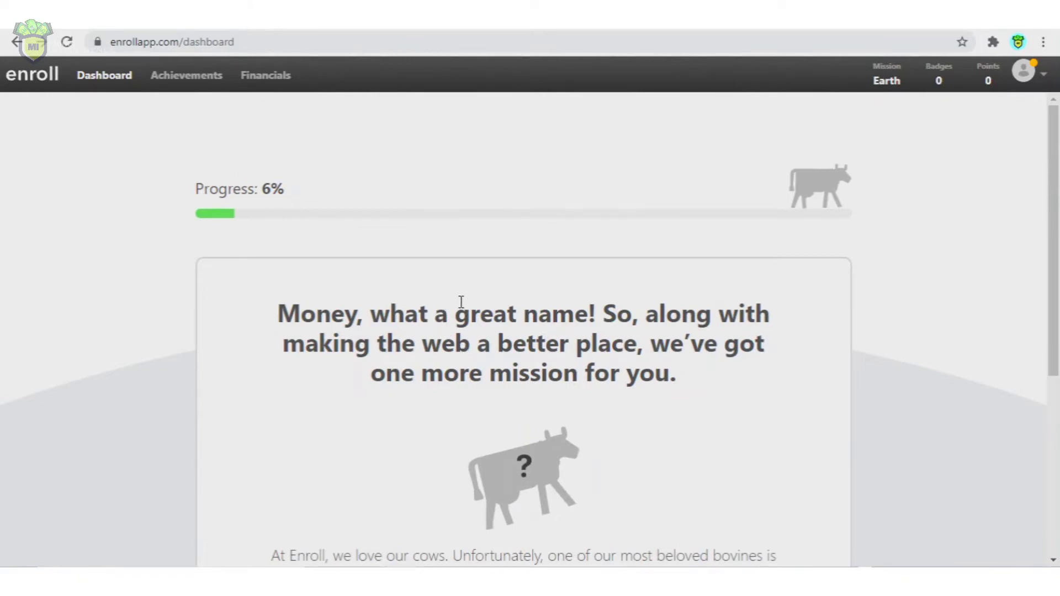
scroll(462, 302, "down", 1)
scroll(462, 293, "down", 1)
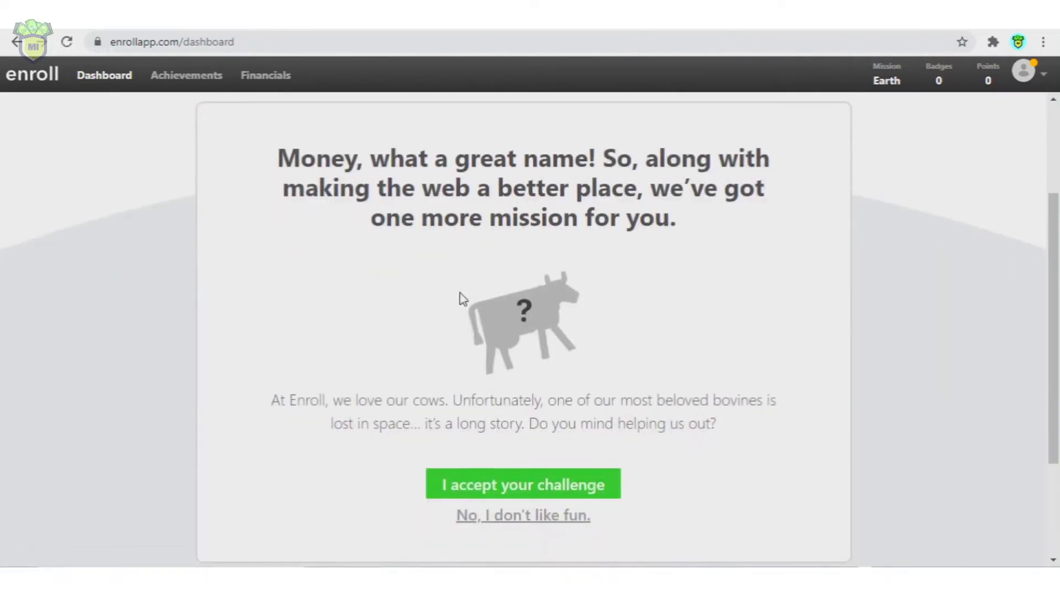
Step: Accept the lost-cow mission challenge
scroll(467, 293, "up", 1)
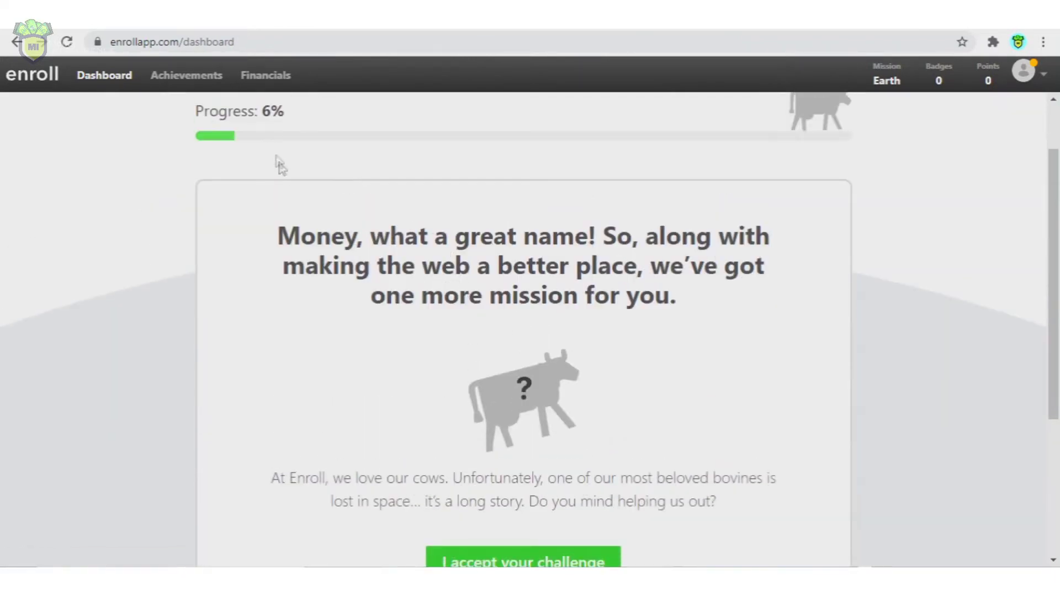
scroll(303, 215, "up", 1)
scroll(366, 274, "down", 1)
scroll(387, 348, "down", 1)
left_click(497, 486)
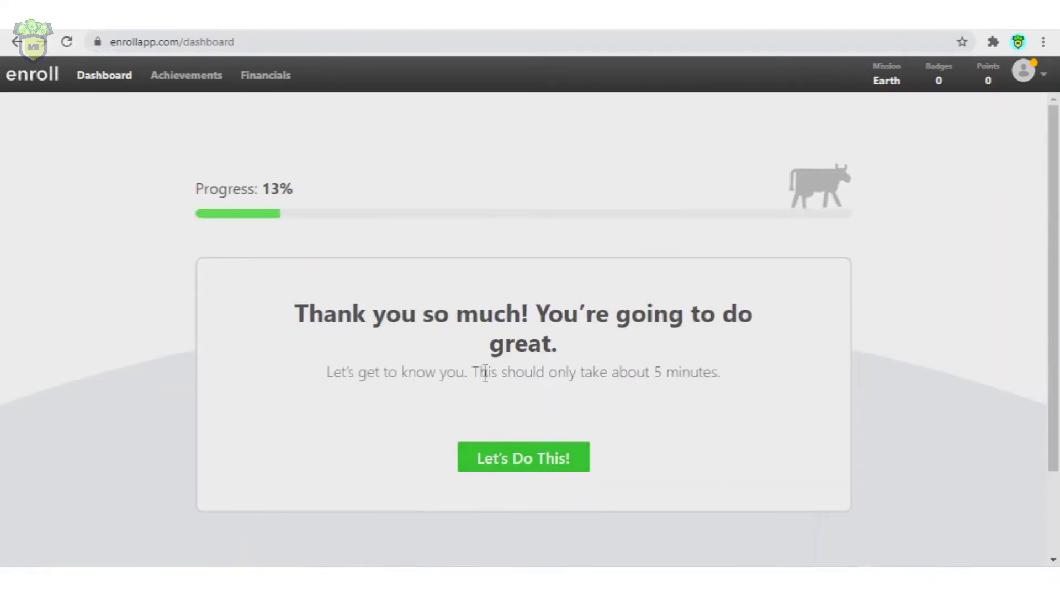
Step: Start the get-to-know-you questionnaire and submit the PayPal email
scroll(485, 367, "down", 1)
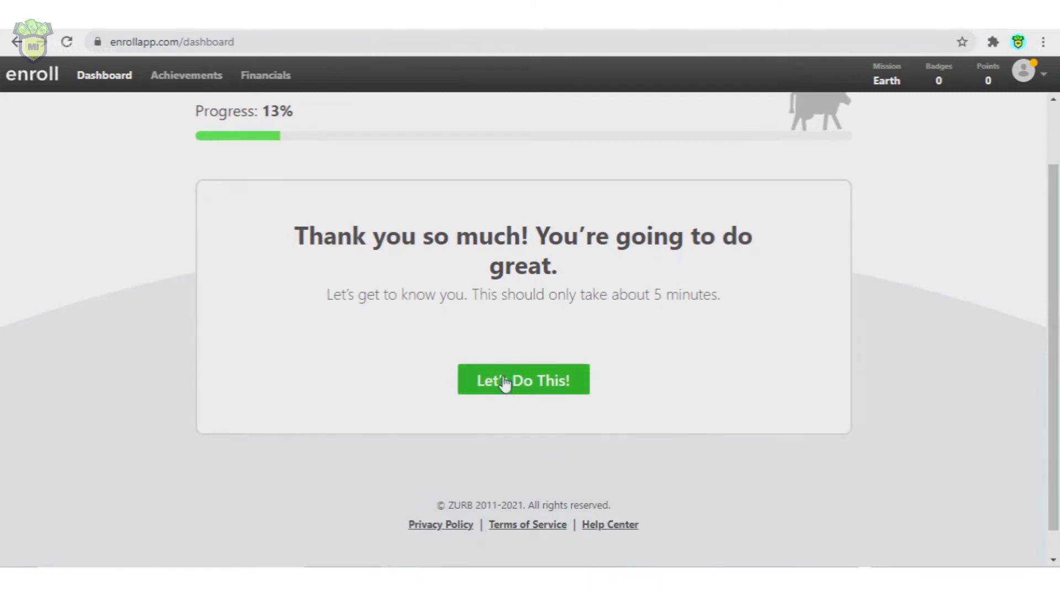
left_click(503, 381)
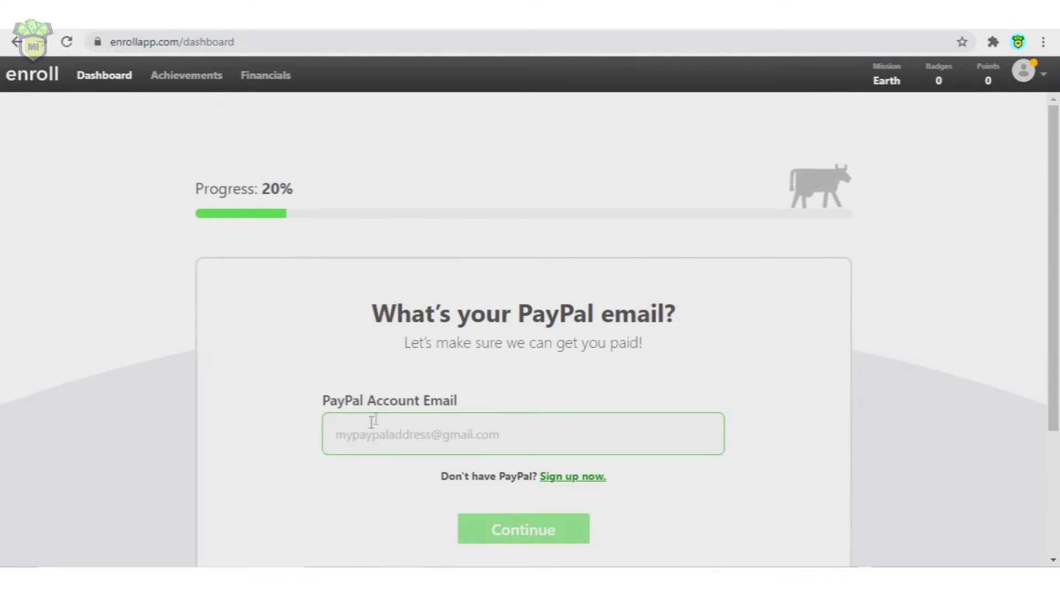
scroll(387, 430, "down", 3)
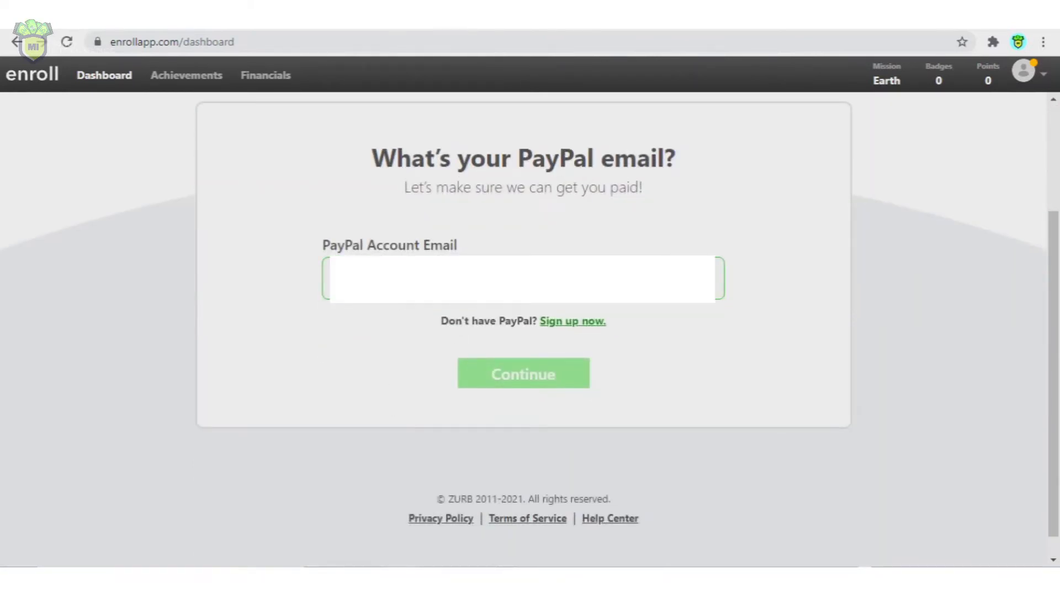
left_click(529, 376)
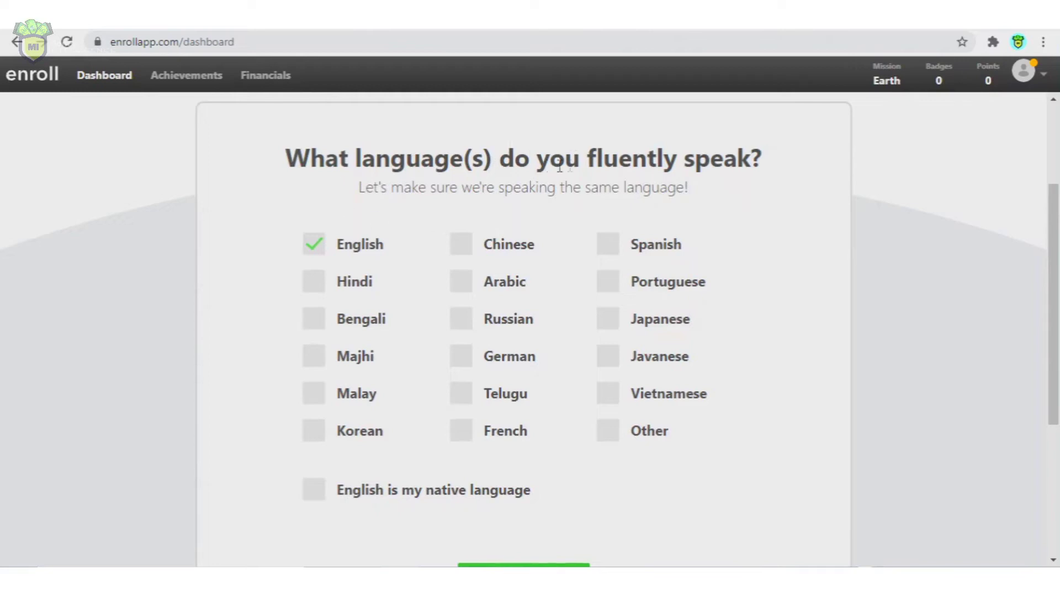
Step: Mark English as the native language and submit the languages step
scroll(419, 287, "down", 2)
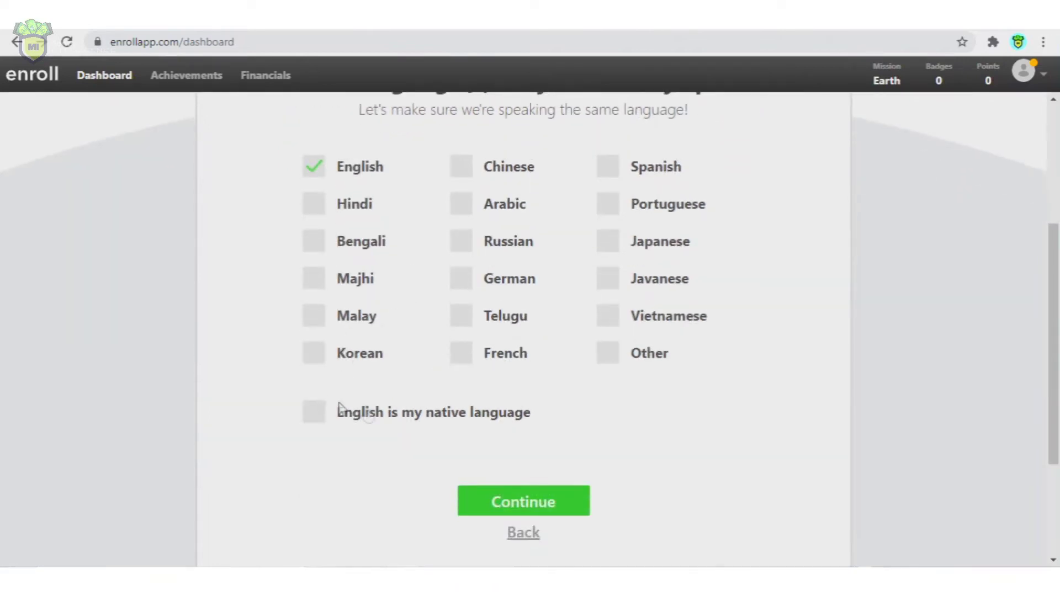
left_click(315, 414)
left_click(527, 509)
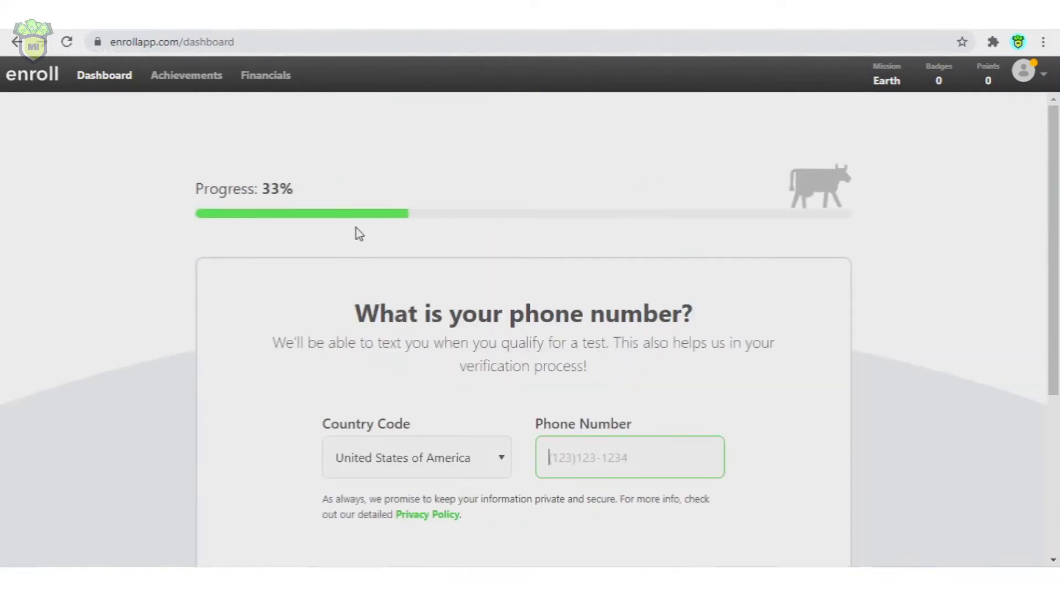
Step: Browse the Country Code list, leaving United States of America selected
scroll(398, 266, "down", 2)
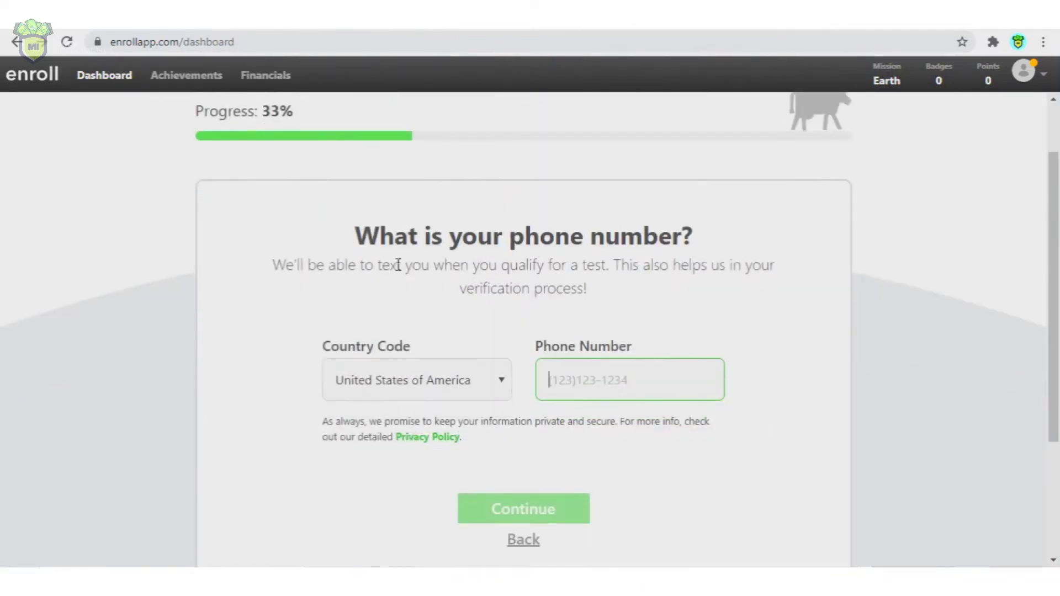
left_click(417, 380)
scroll(429, 215, "up", 10)
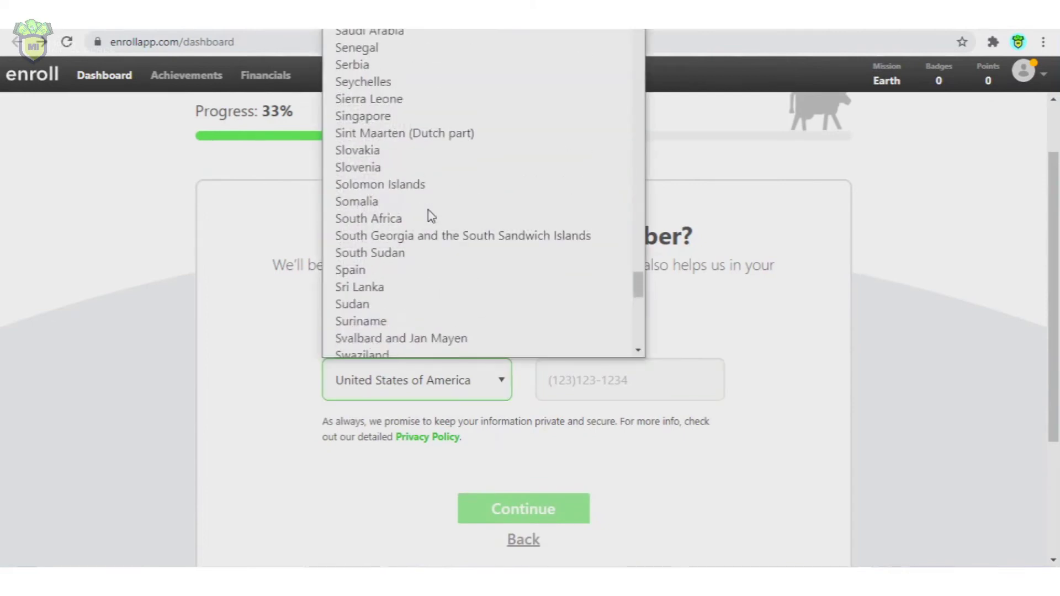
scroll(428, 215, "up", 9)
scroll(428, 213, "up", 9)
scroll(429, 213, "up", 9)
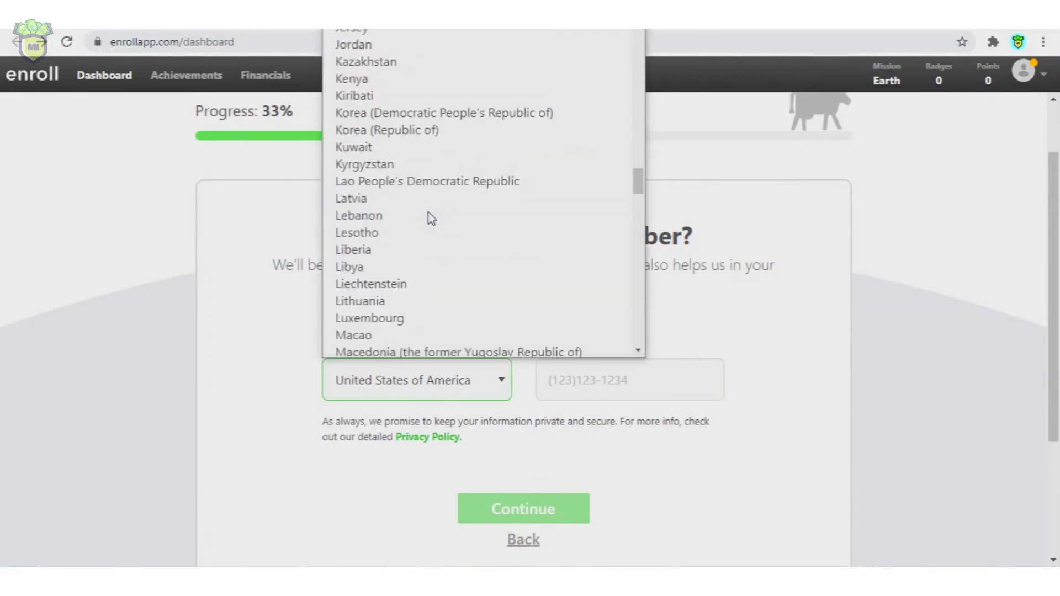
scroll(428, 213, "up", 9)
scroll(429, 213, "up", 9)
scroll(429, 213, "down", 10)
scroll(428, 213, "down", 10)
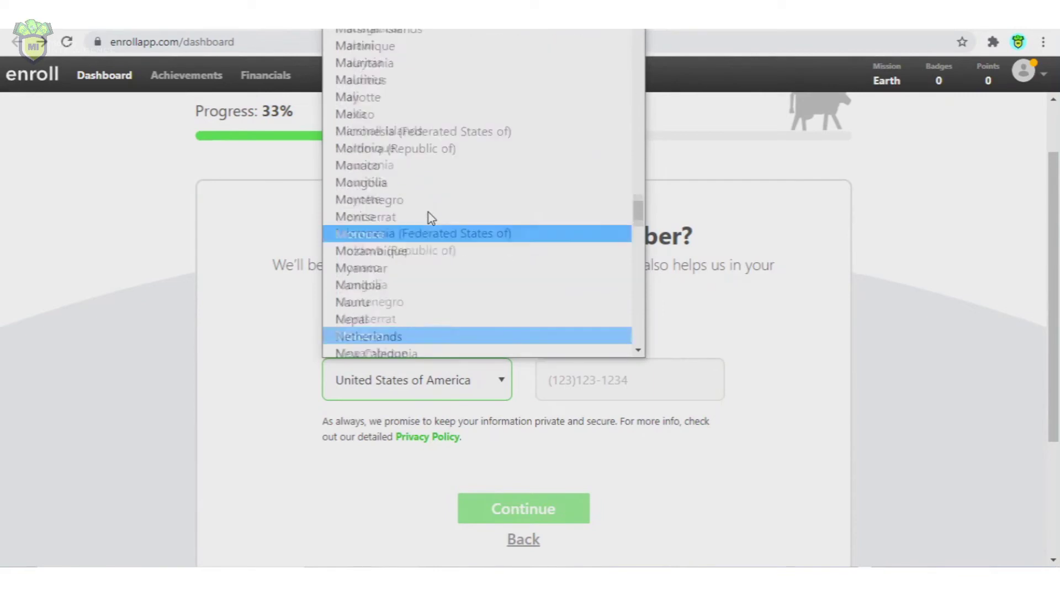
scroll(429, 213, "down", 5)
scroll(429, 213, "down", 4)
scroll(430, 220, "up", 6)
scroll(429, 219, "down", 3)
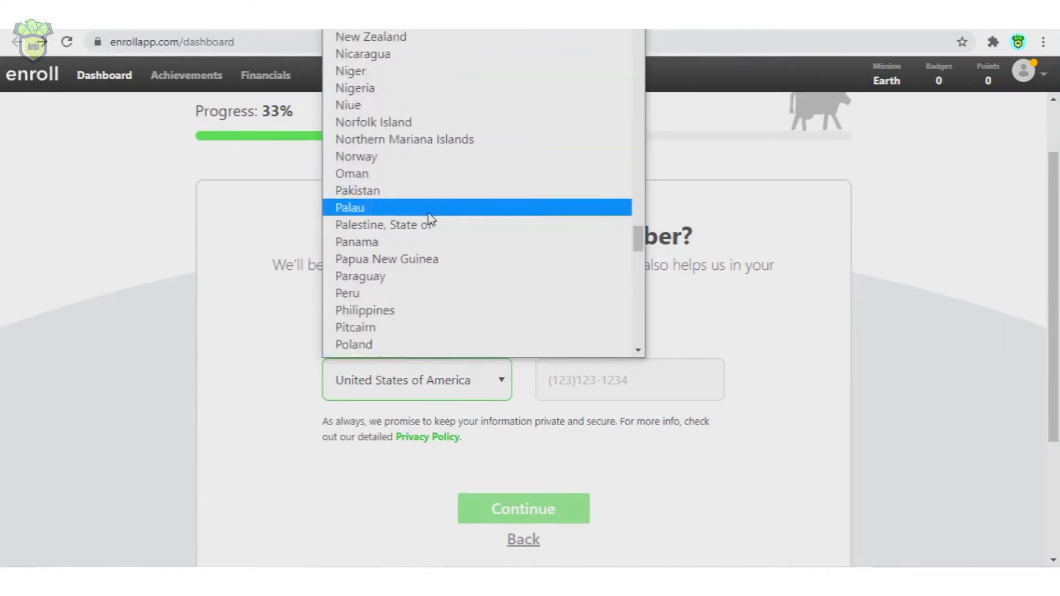
scroll(429, 220, "down", 2)
scroll(425, 243, "down", 1)
scroll(424, 255, "down", 3)
scroll(425, 255, "down", 7)
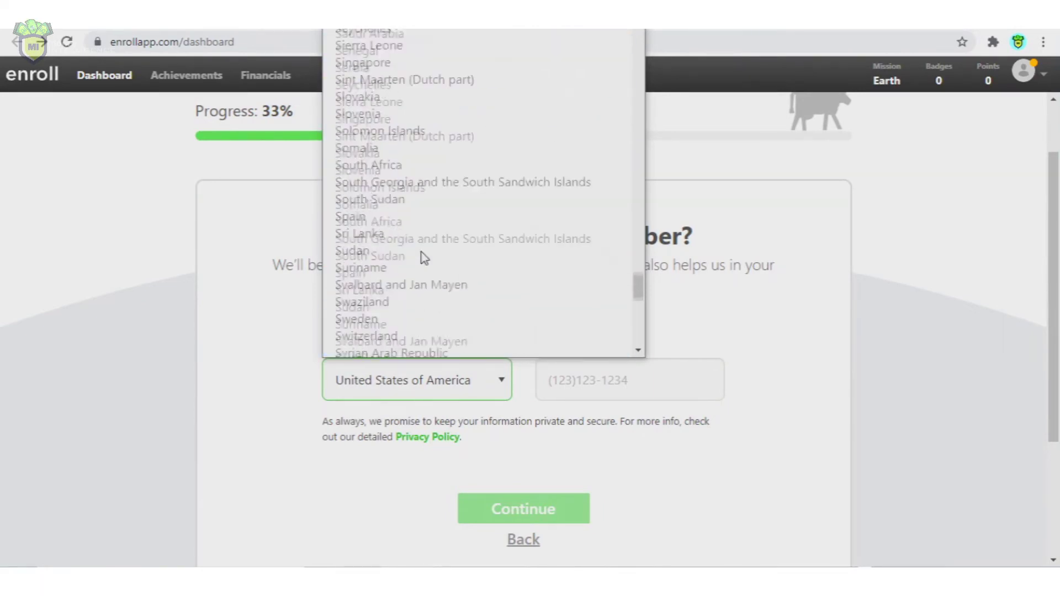
scroll(424, 255, "down", 2)
scroll(424, 257, "down", 3)
scroll(424, 257, "down", 2)
scroll(424, 257, "down", 4)
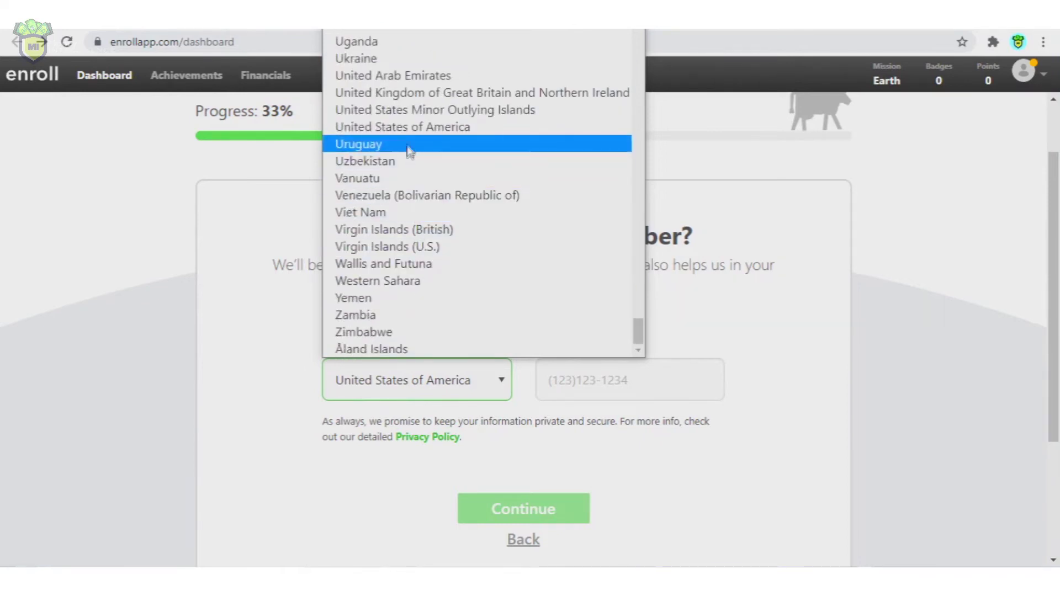
Step: Keep the United States of America code, then enter and submit the phone number
left_click(410, 127)
left_click(562, 363)
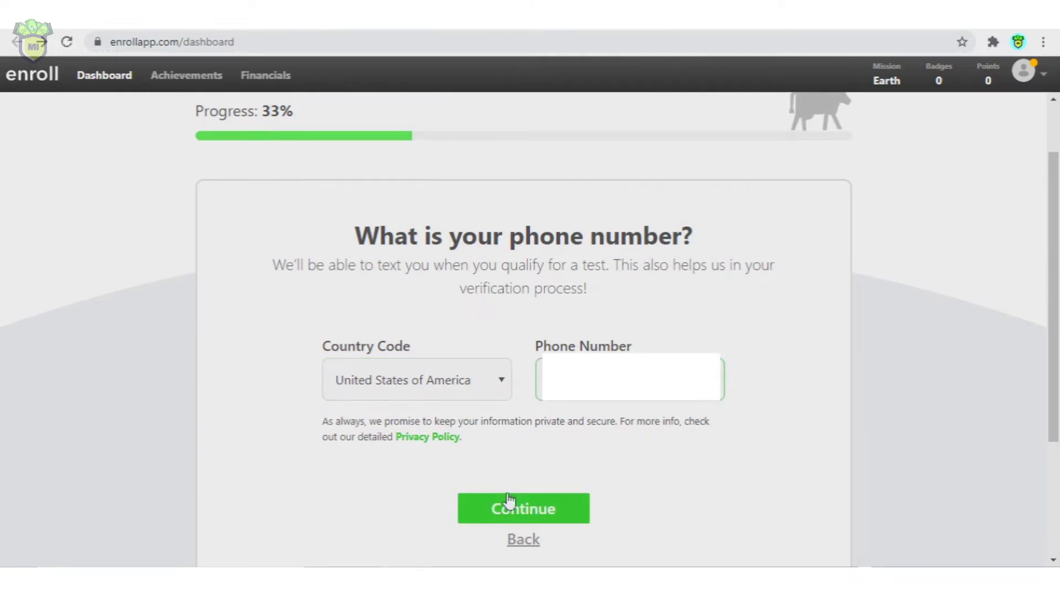
left_click(519, 509)
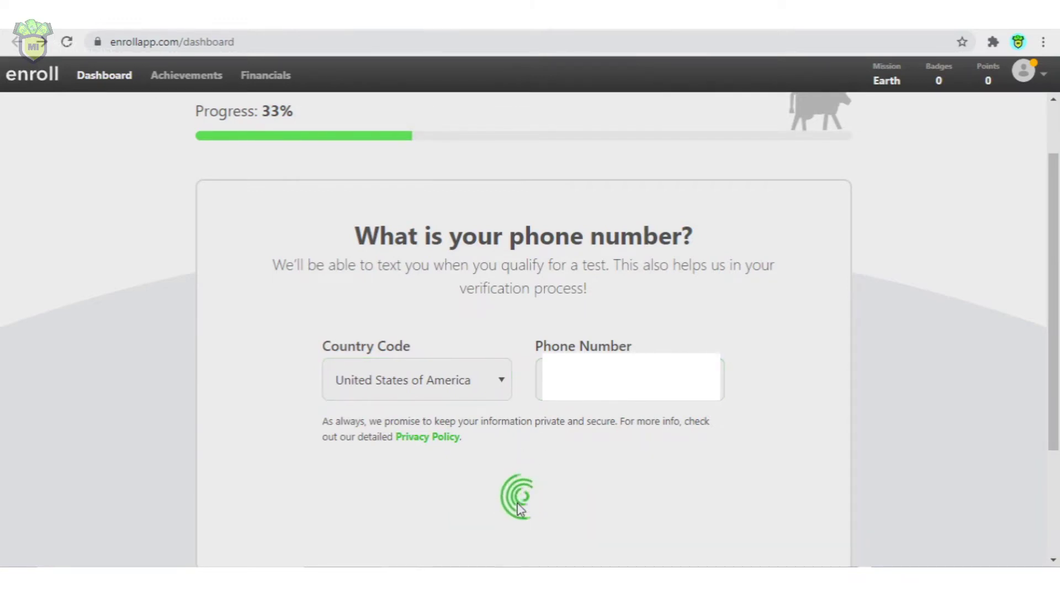
Step: Set the location to country United States of America and state Alaska
scroll(486, 381, "down", 1)
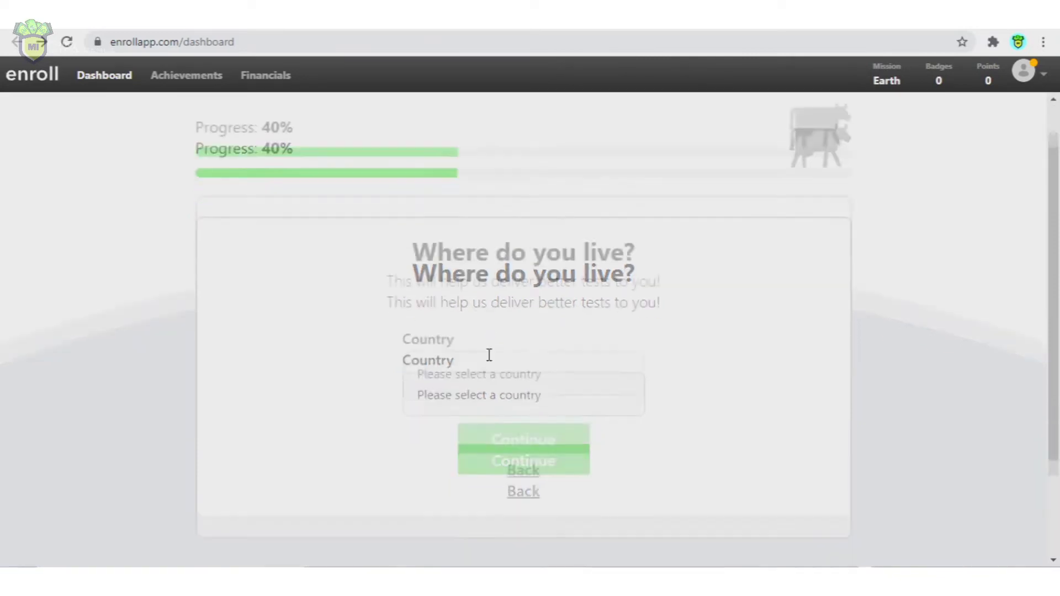
left_click(499, 353)
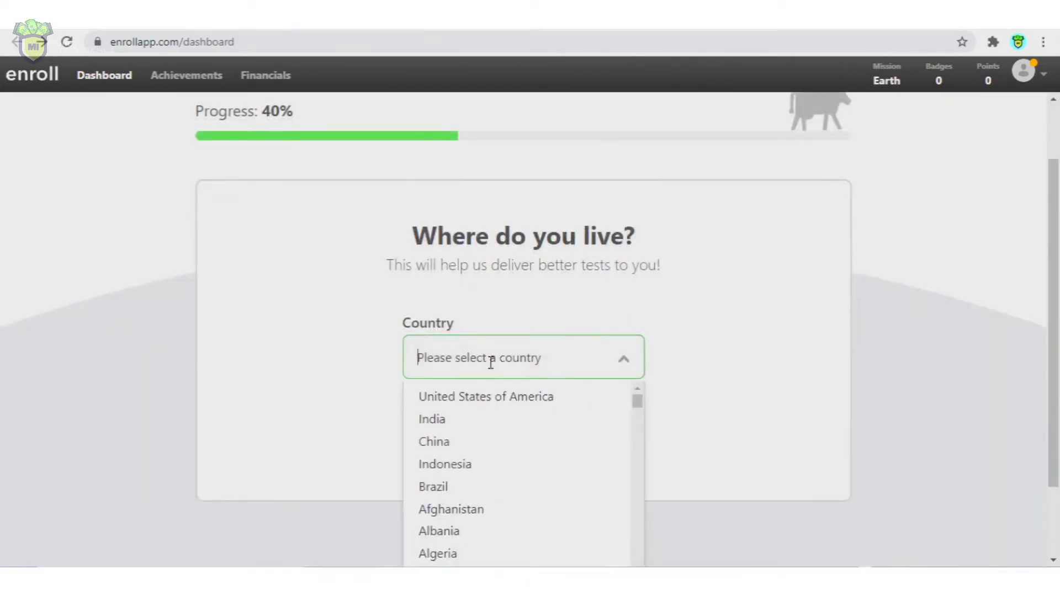
scroll(669, 381, "down", 2)
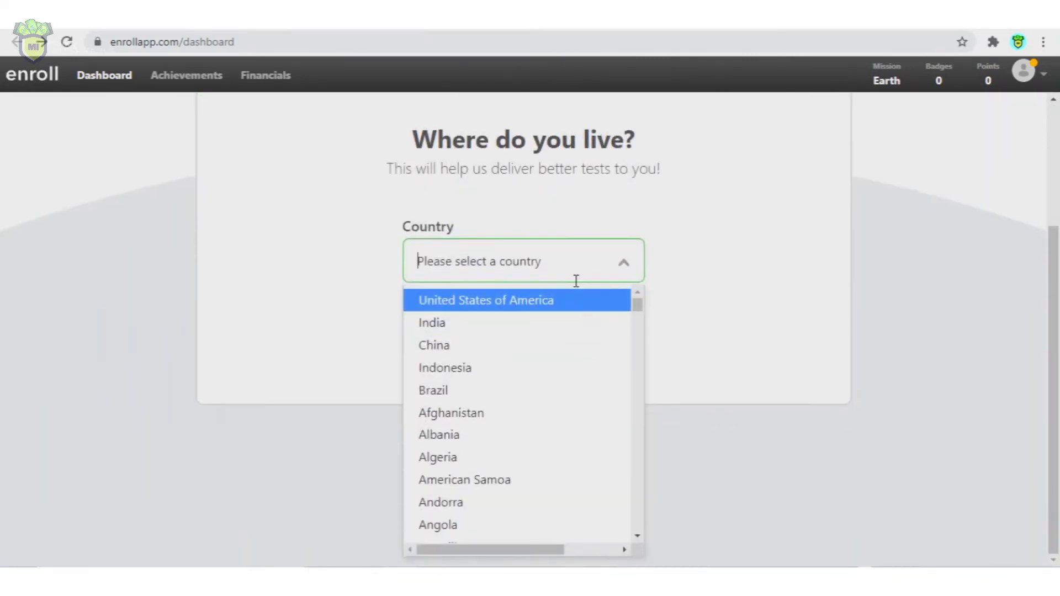
type("un")
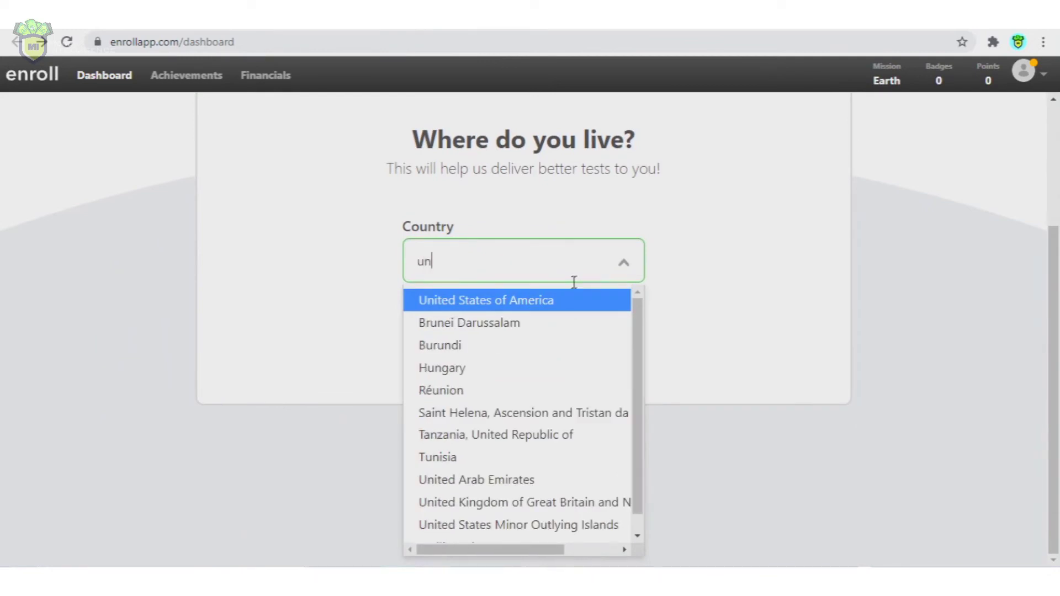
left_click(560, 300)
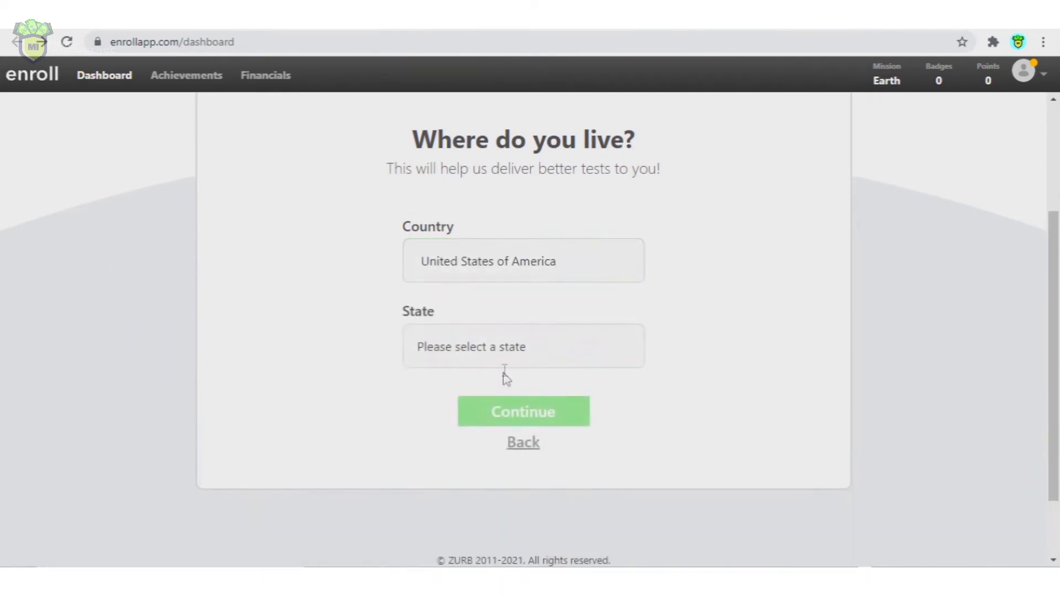
left_click(504, 349)
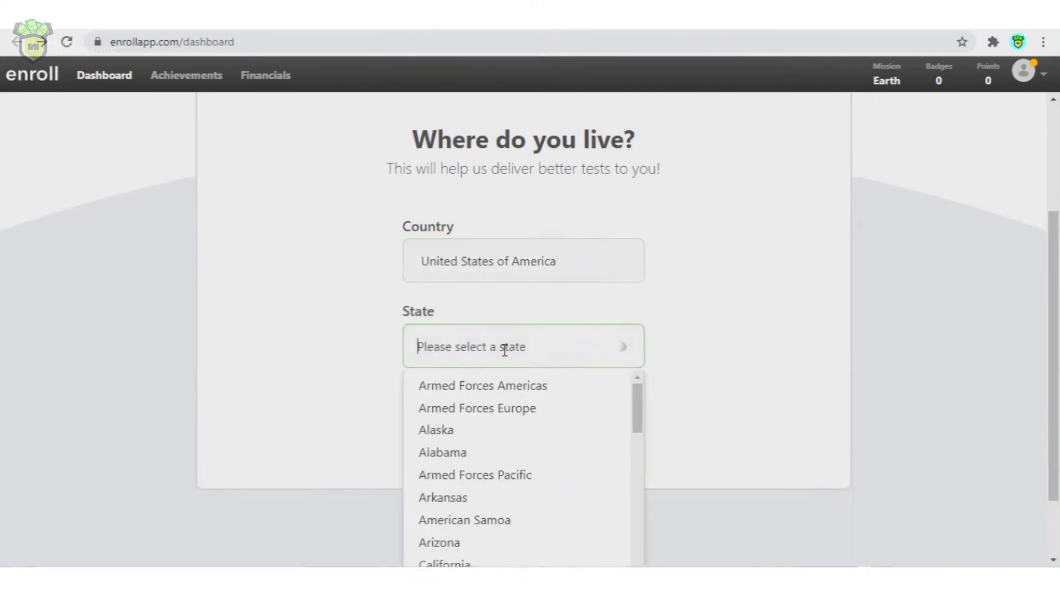
left_click(480, 437)
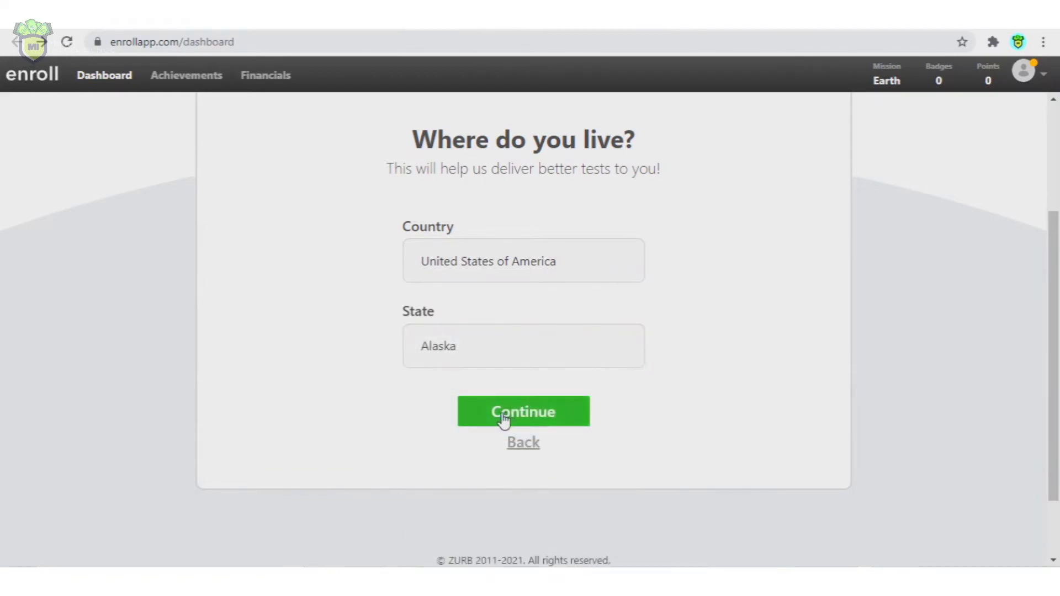
Step: Submit the location, then submit availability answered Yes
left_click(491, 418)
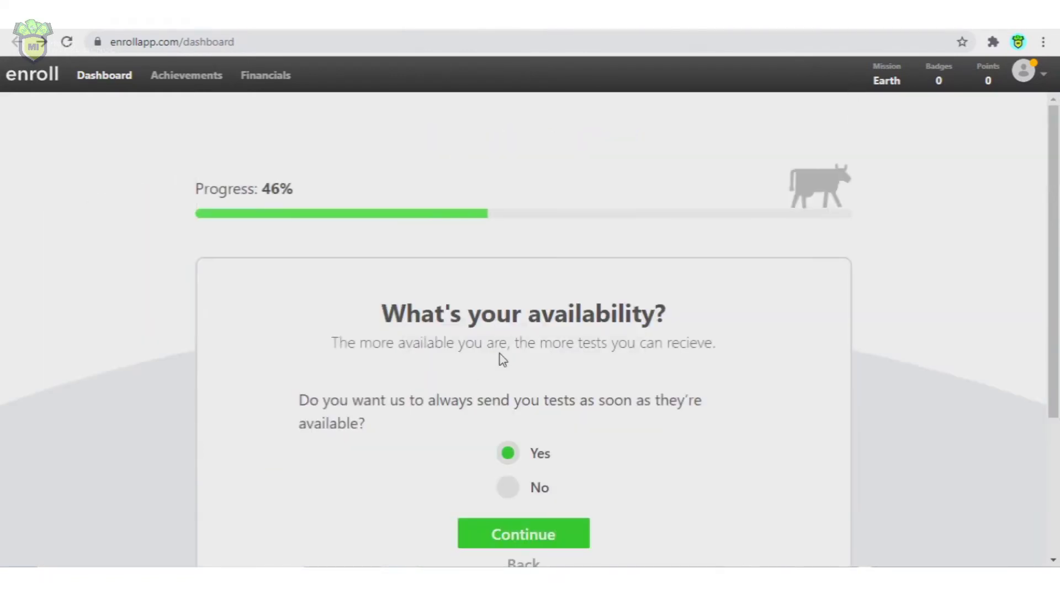
scroll(509, 339, "down", 3)
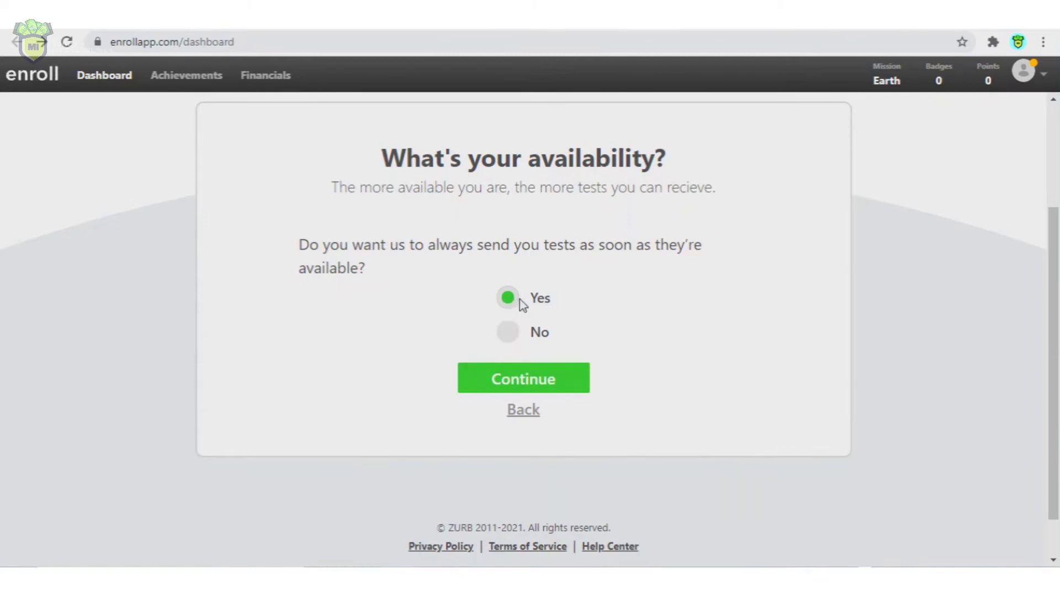
left_click(511, 389)
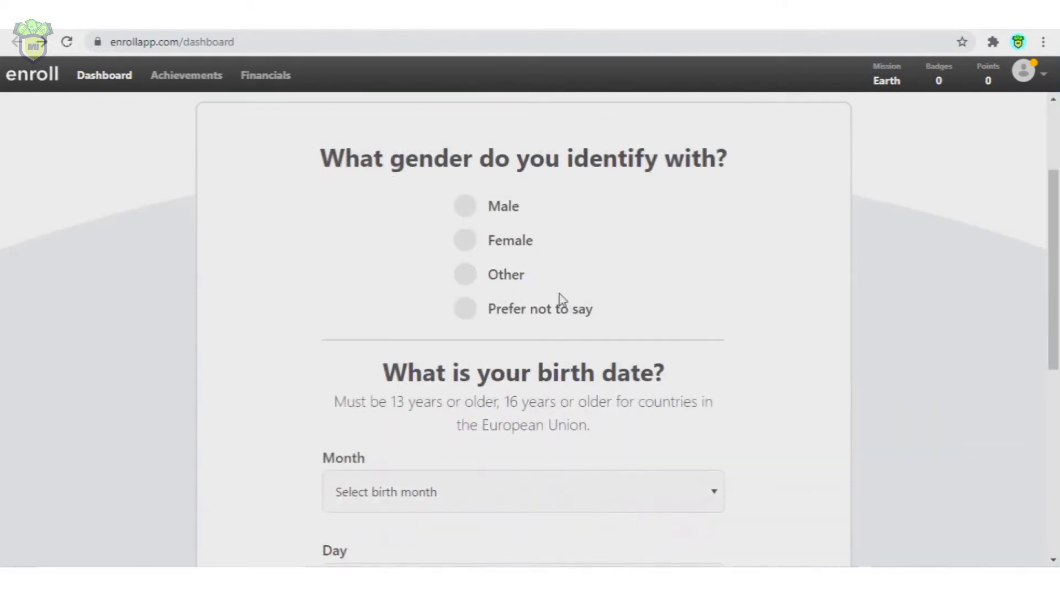
left_click(473, 208)
left_click(469, 339)
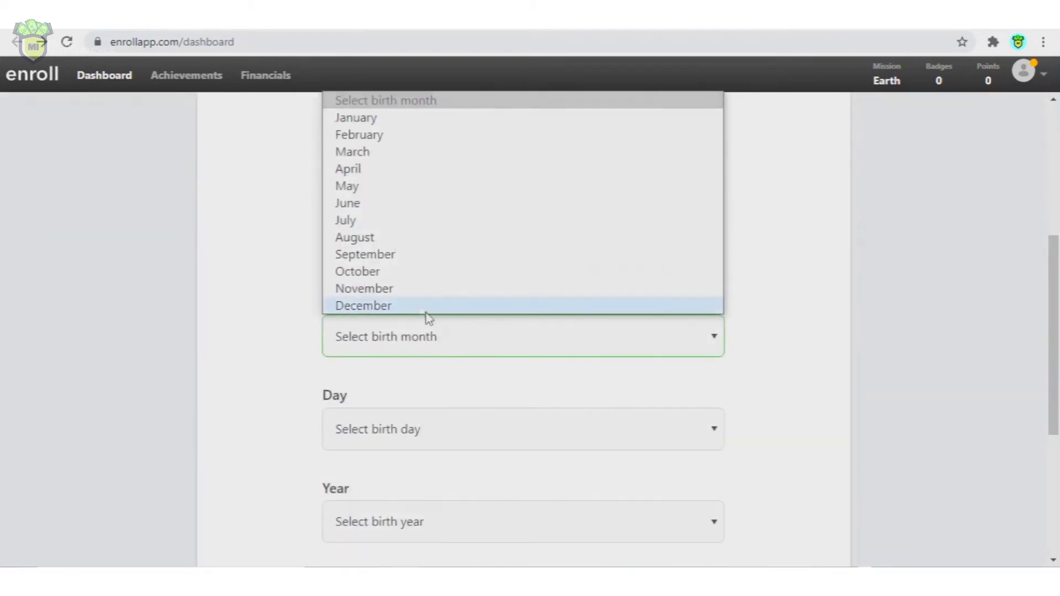
left_click(407, 262)
left_click(448, 183)
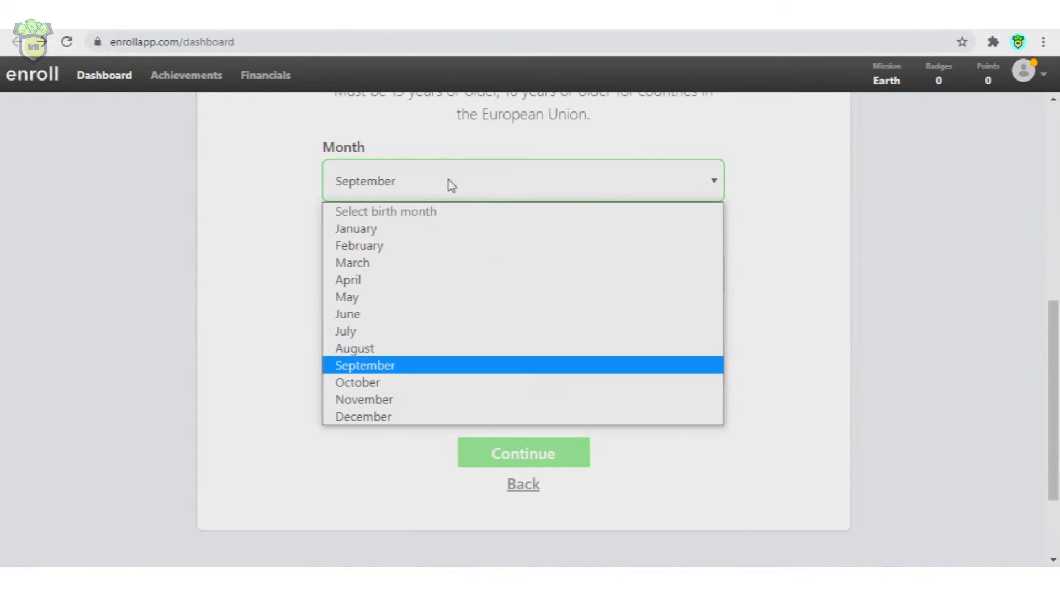
left_click(385, 280)
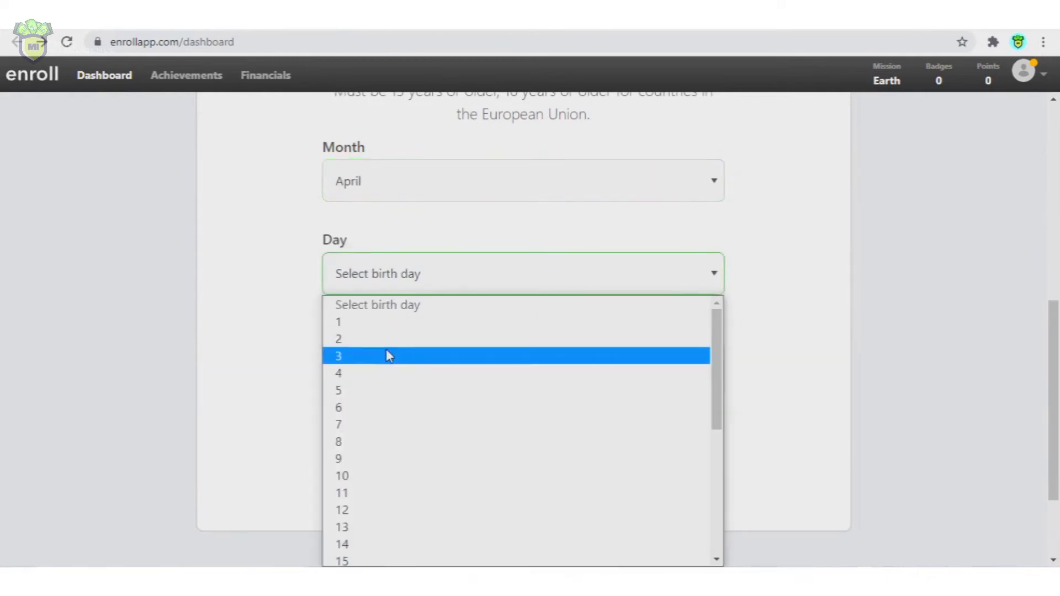
left_click(386, 349)
left_click(416, 370)
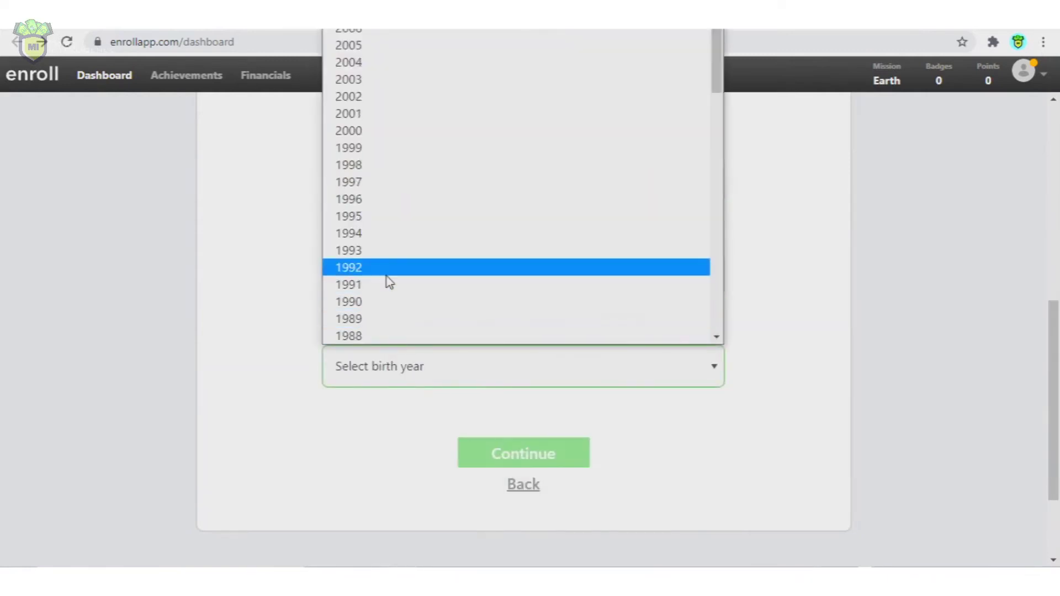
left_click(383, 204)
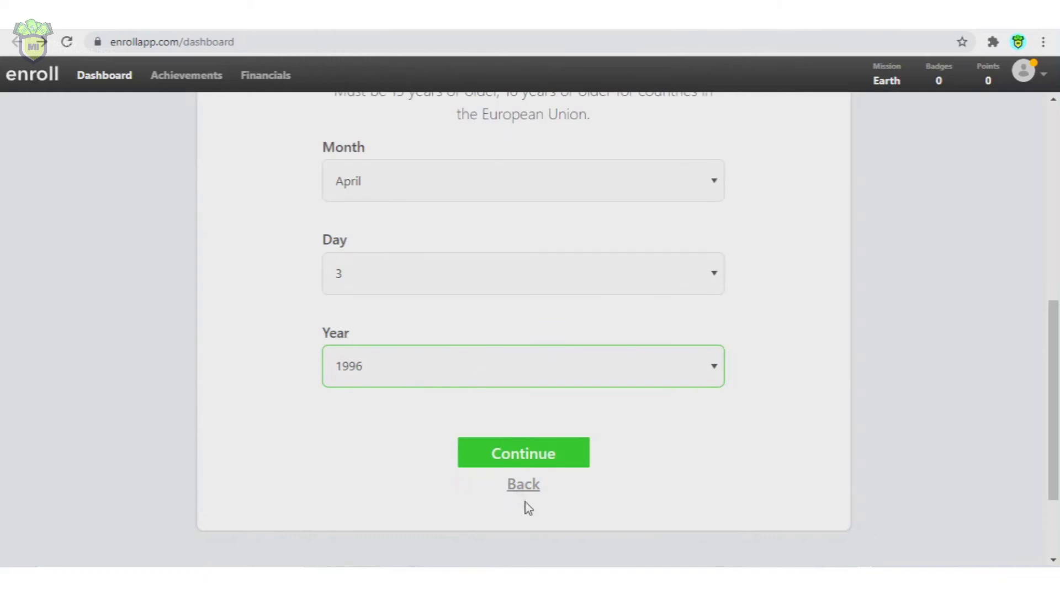
left_click(527, 452)
Step: Select College Graduate on the highest-education question
scroll(522, 367, "down", 3)
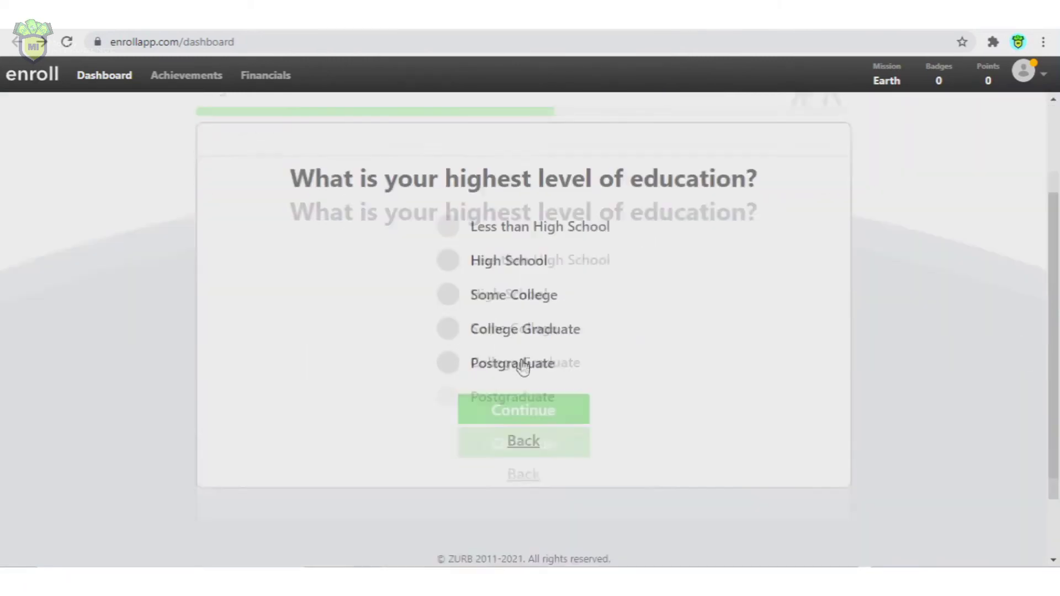
scroll(517, 342, "up", 1)
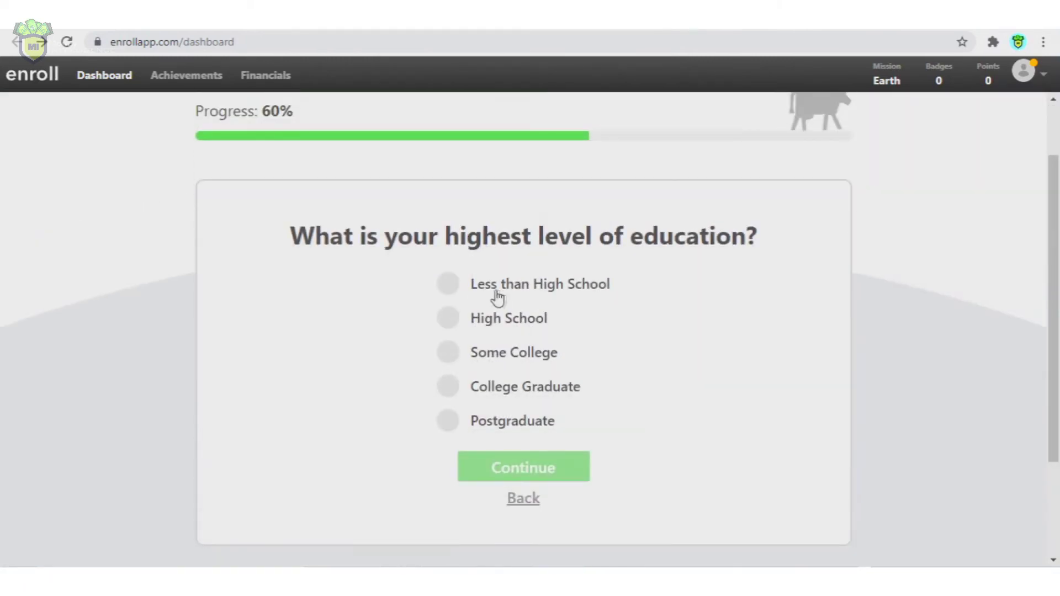
left_click(457, 392)
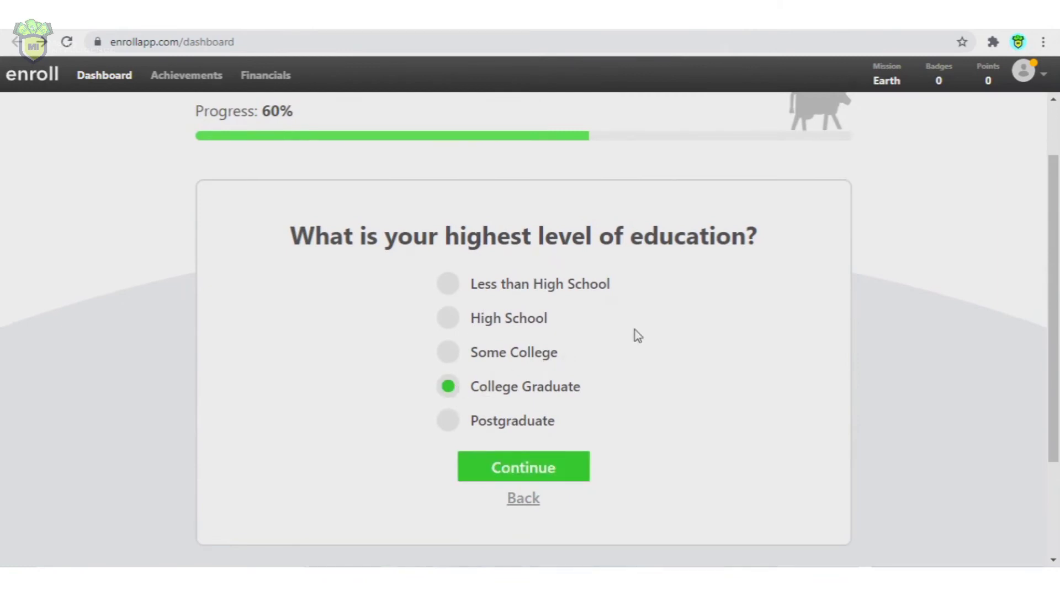
scroll(635, 332, "down", 2)
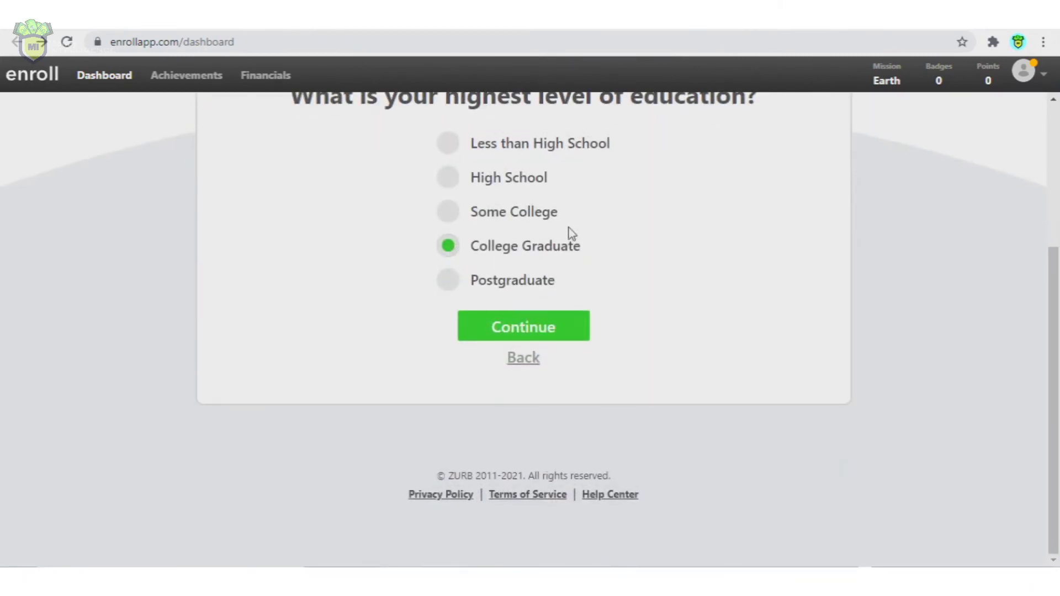
scroll(569, 243, "up", 1)
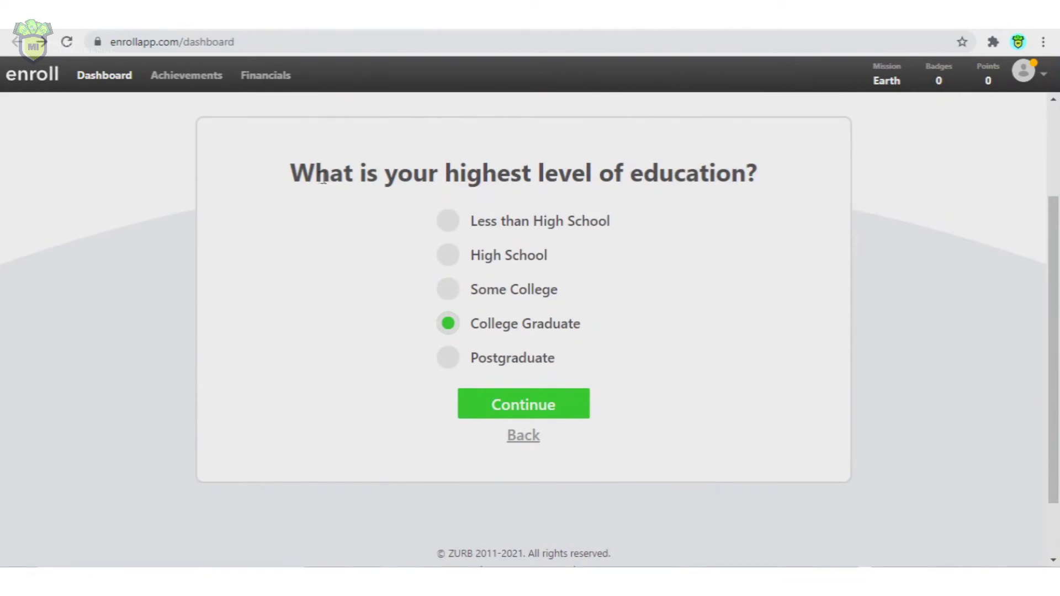
Step: Submit the education answer, then submit a 50,000 USD yearly income
left_click(522, 406)
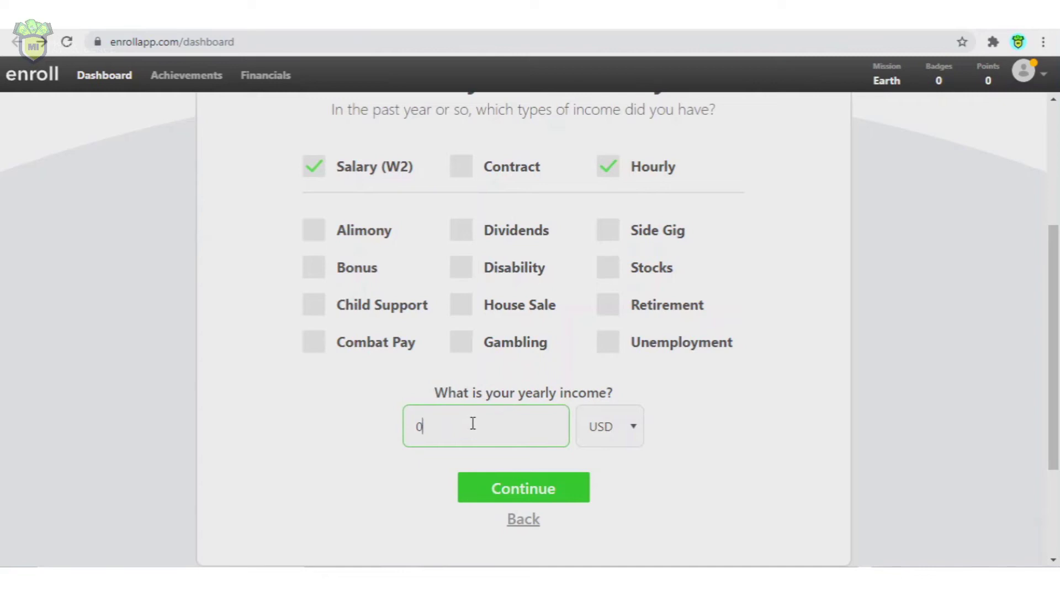
type("5000")
left_click(565, 500)
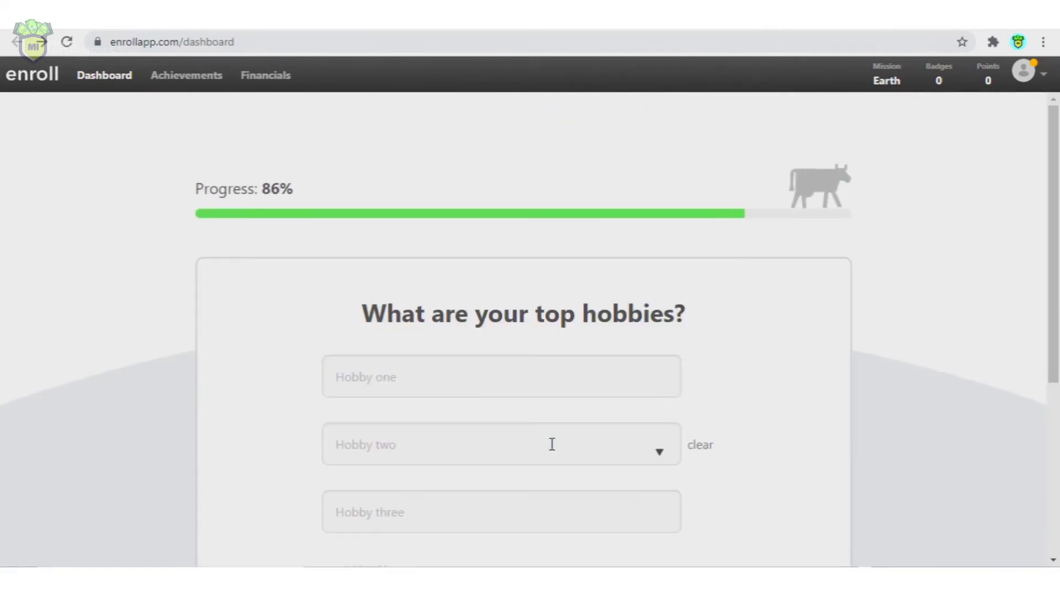
Step: Choose Acting as the first hobby and move on to the second hobby slot
scroll(500, 269, "down", 3)
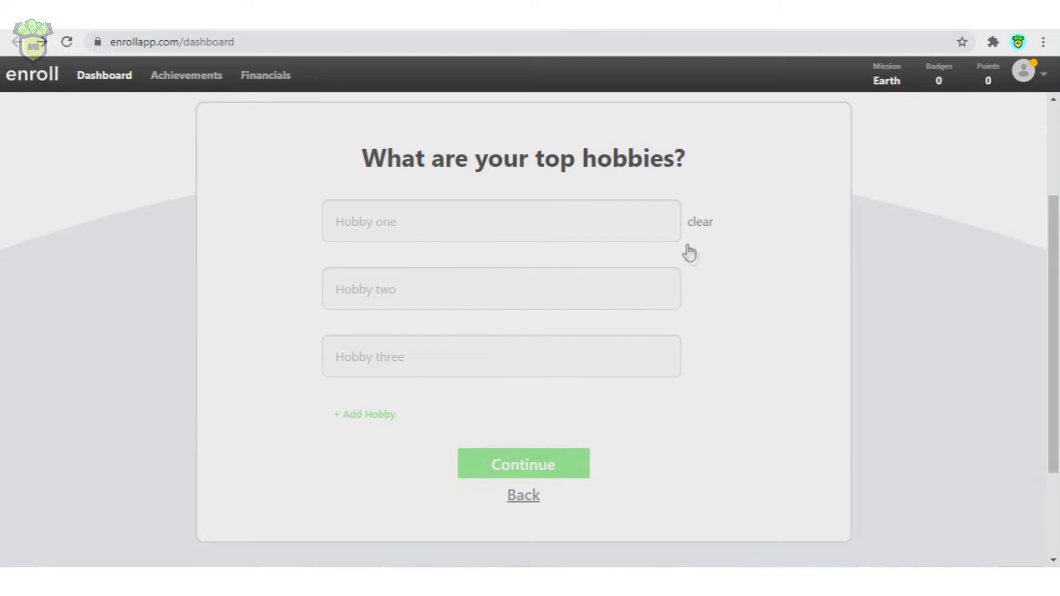
left_click(660, 231)
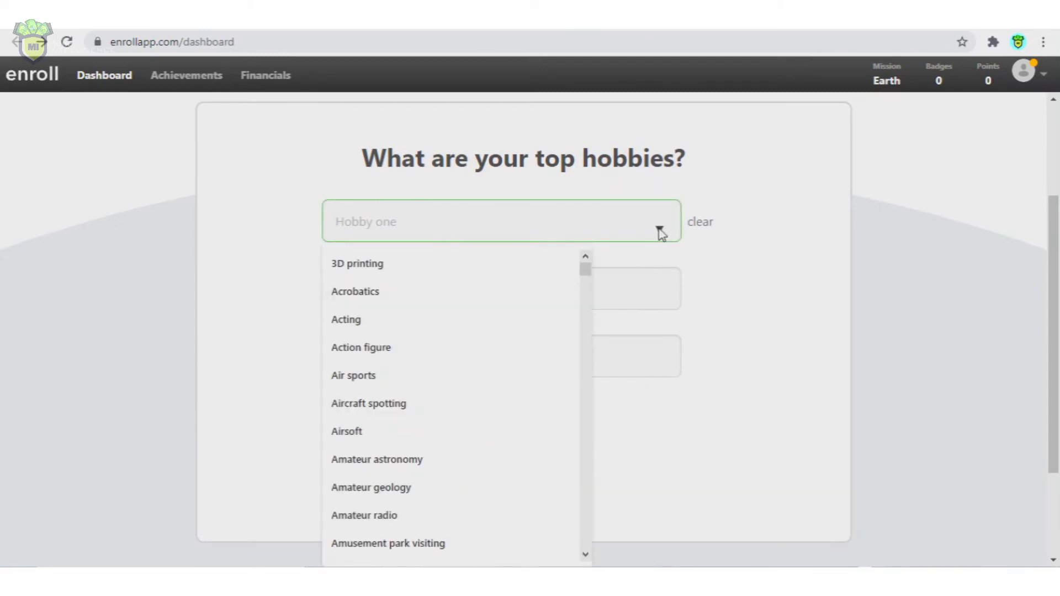
left_click(406, 325)
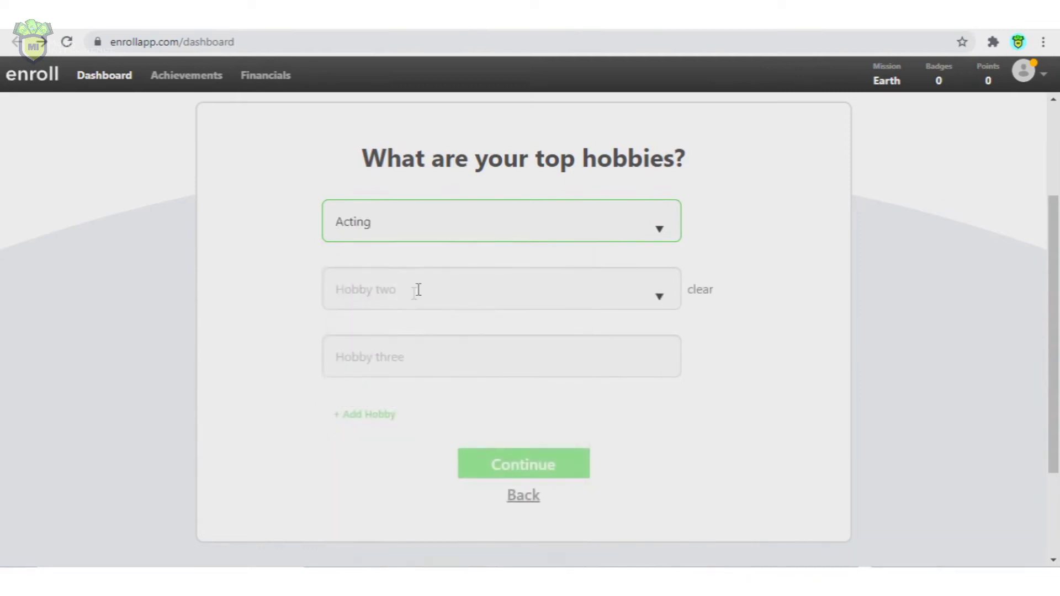
left_click(657, 302)
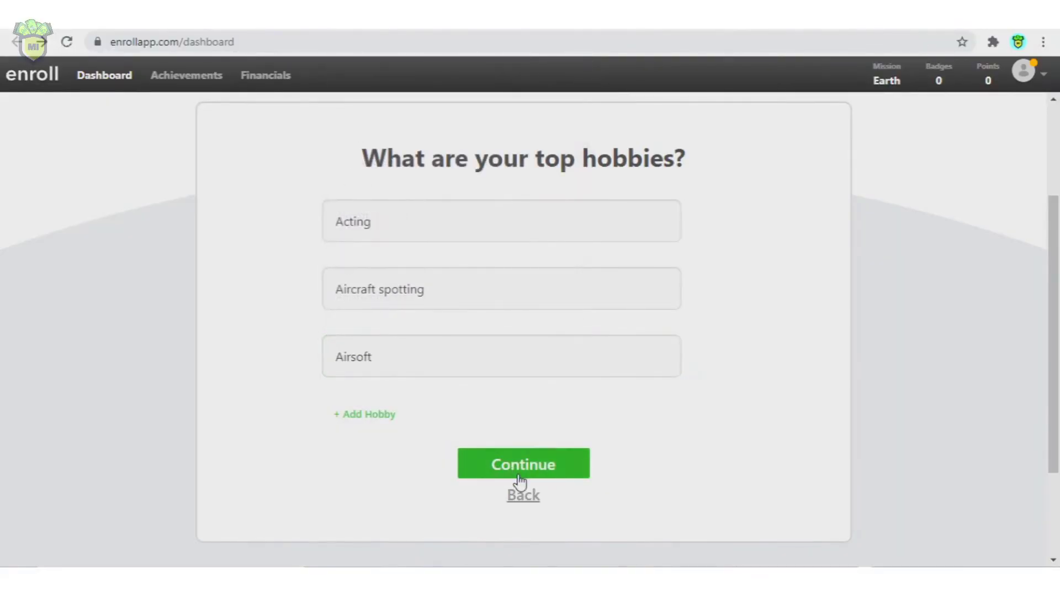
Step: Submit the three chosen hobbies and scroll through the final survey step
left_click(520, 475)
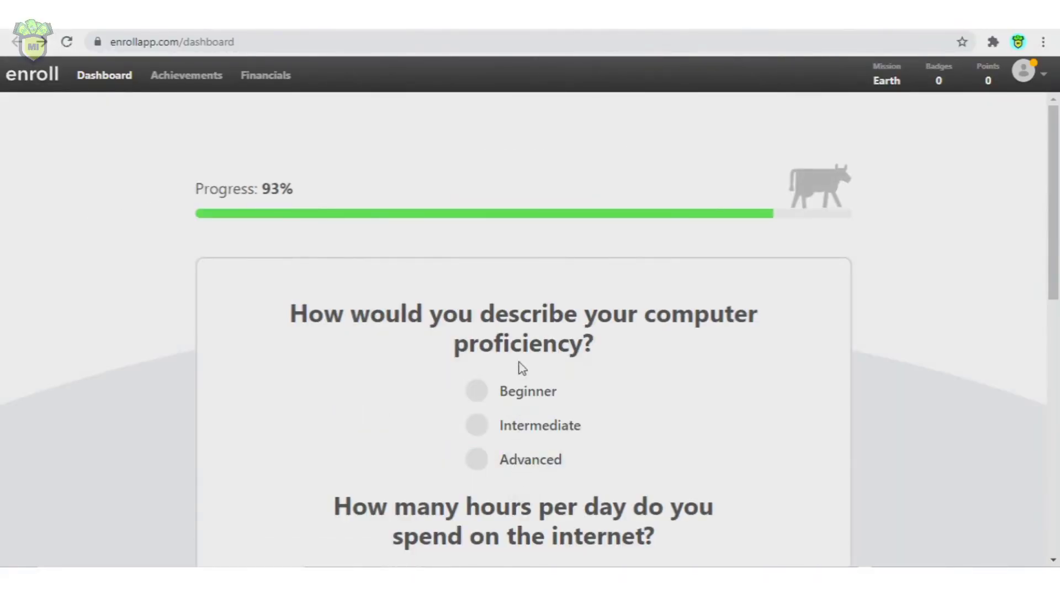
scroll(522, 368, "down", 2)
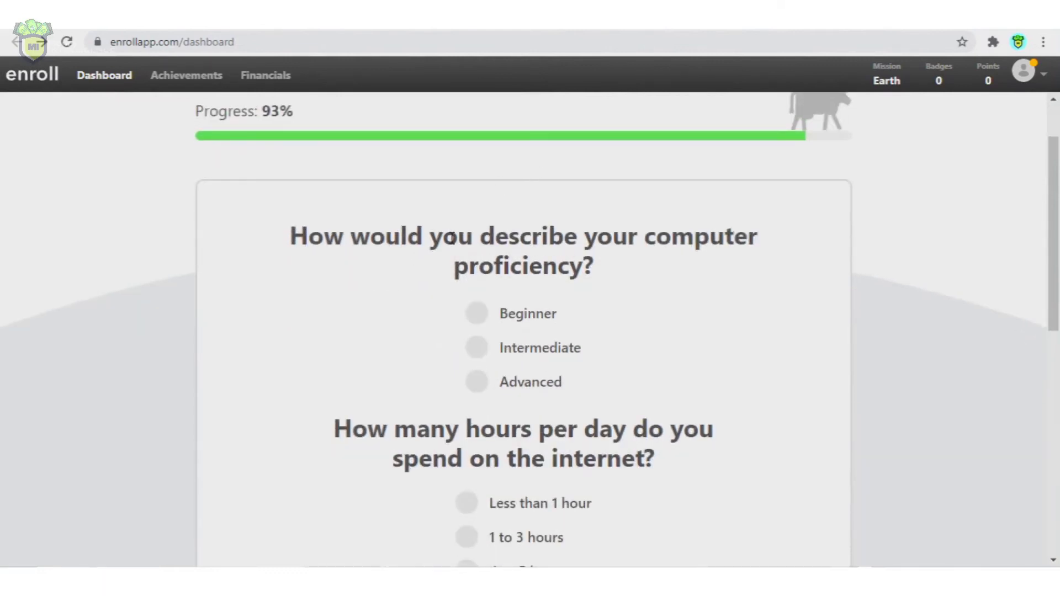
scroll(452, 239, "down", 1)
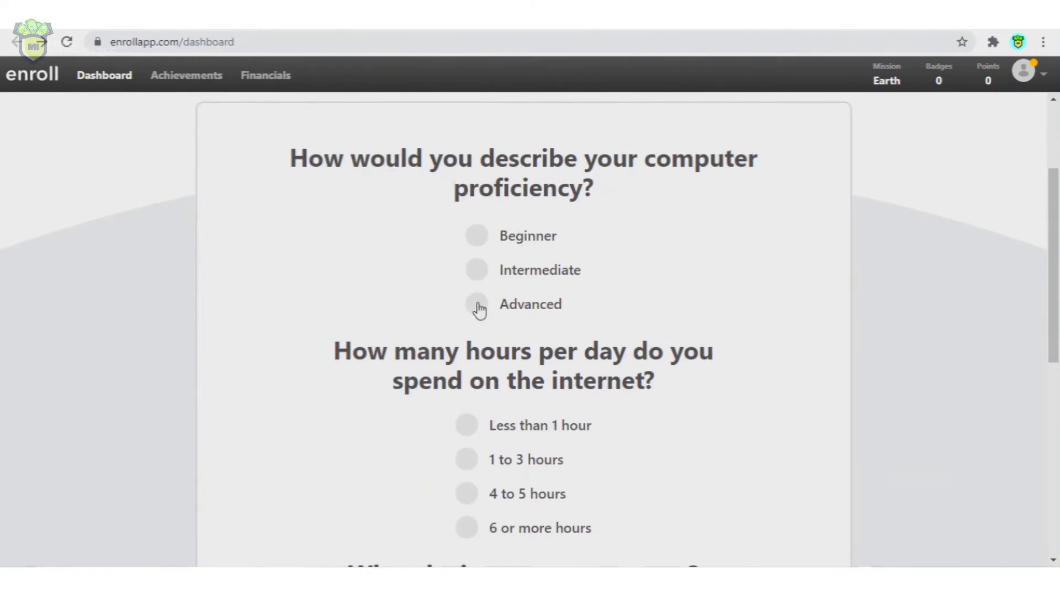
scroll(483, 323, "down", 3)
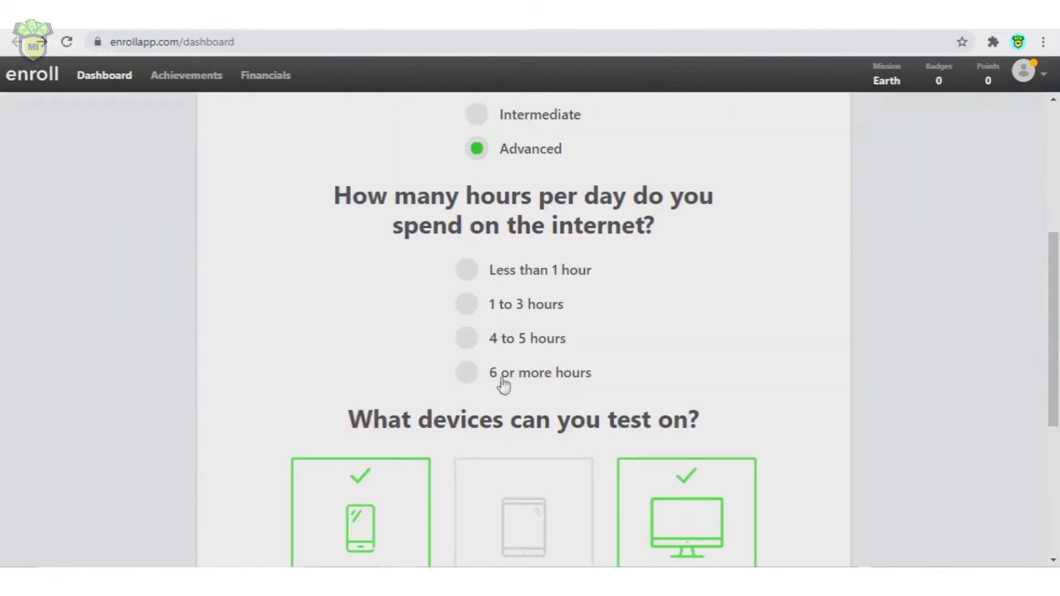
scroll(479, 380, "down", 3)
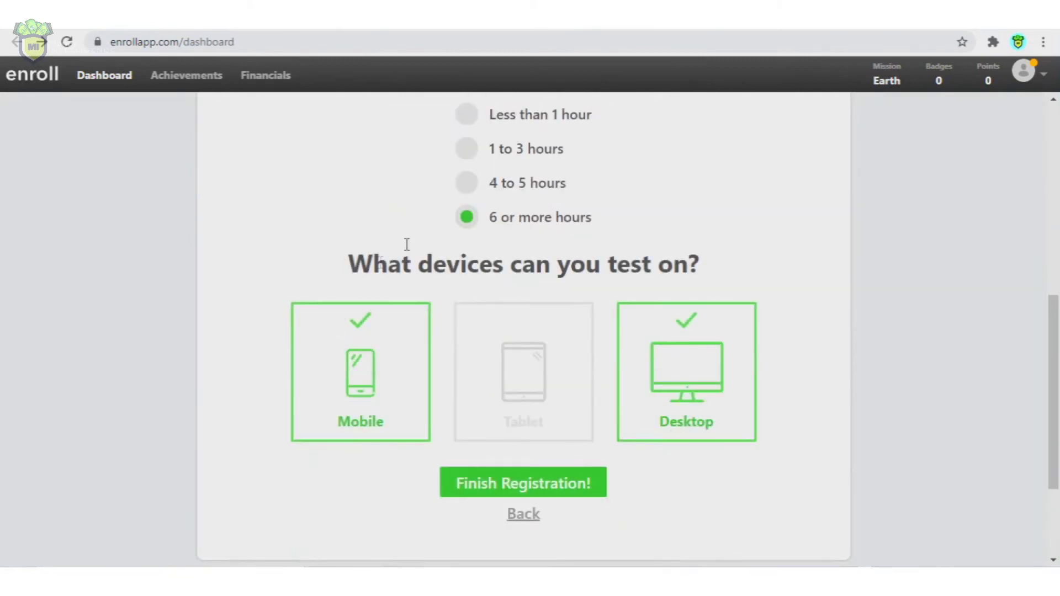
Step: Add Tablet so Mobile, Tablet and Desktop are all checked as test devices
scroll(427, 247, "up", 3)
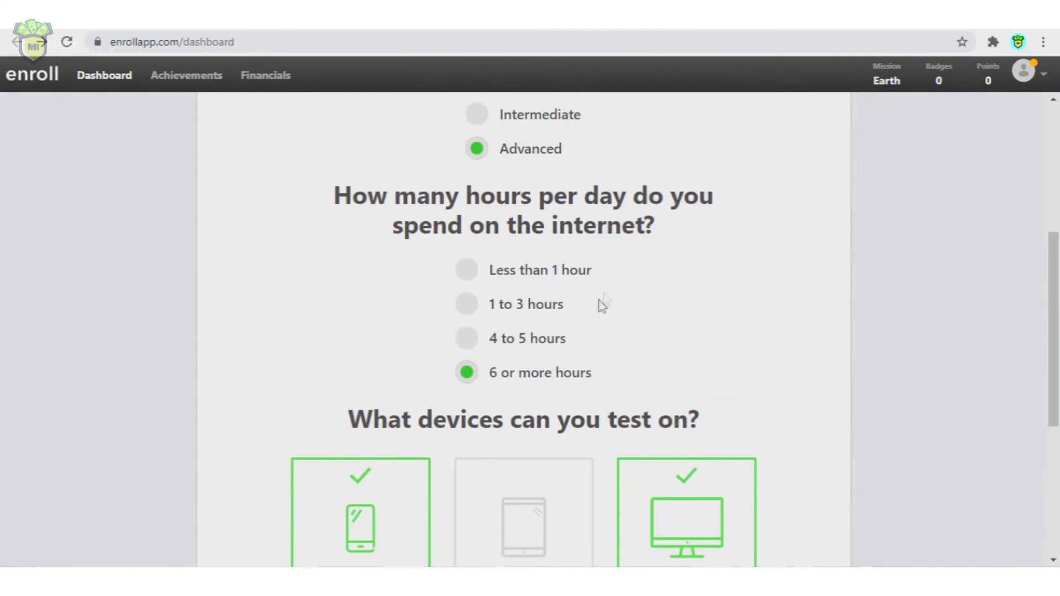
scroll(555, 325, "up", 3)
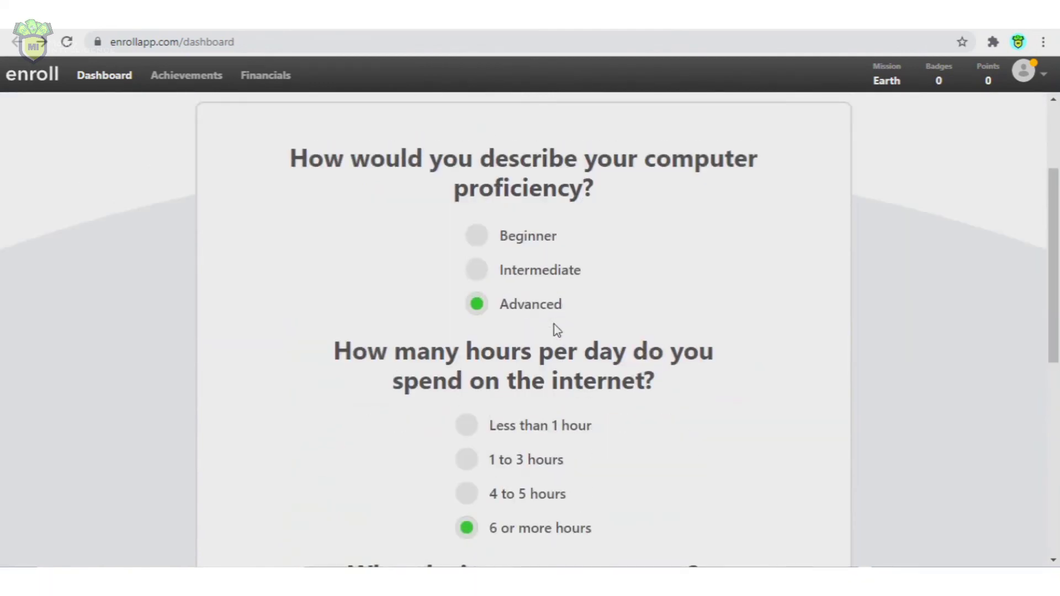
scroll(556, 330, "down", 2)
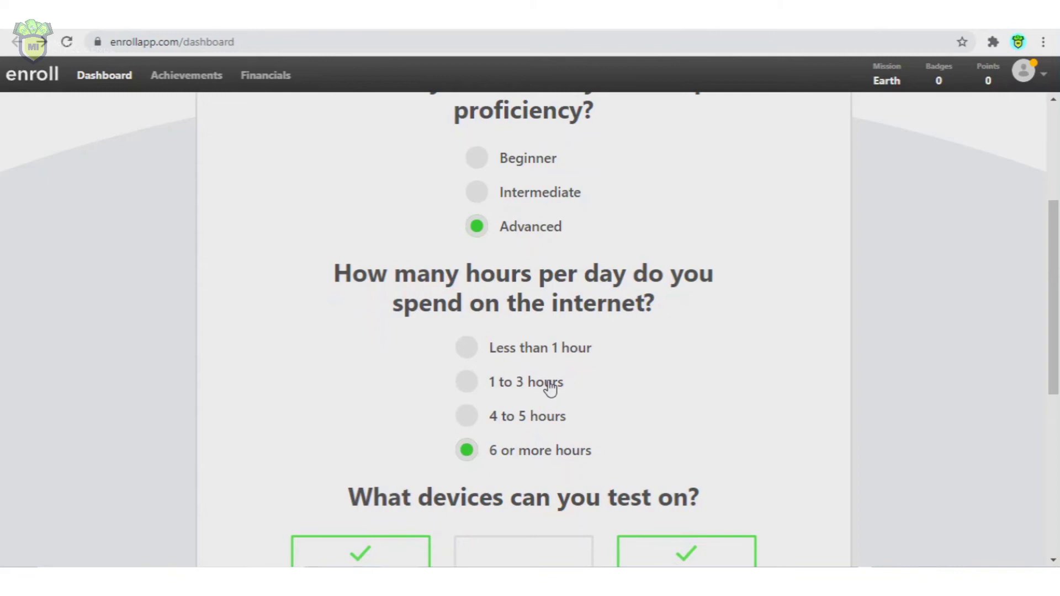
scroll(548, 377, "down", 2)
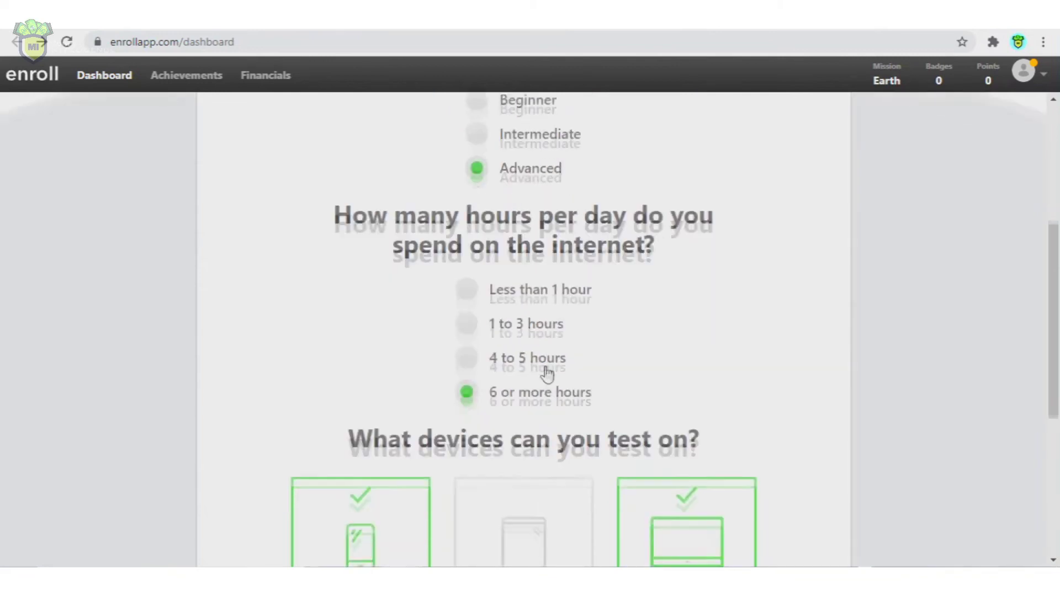
scroll(438, 379, "down", 3)
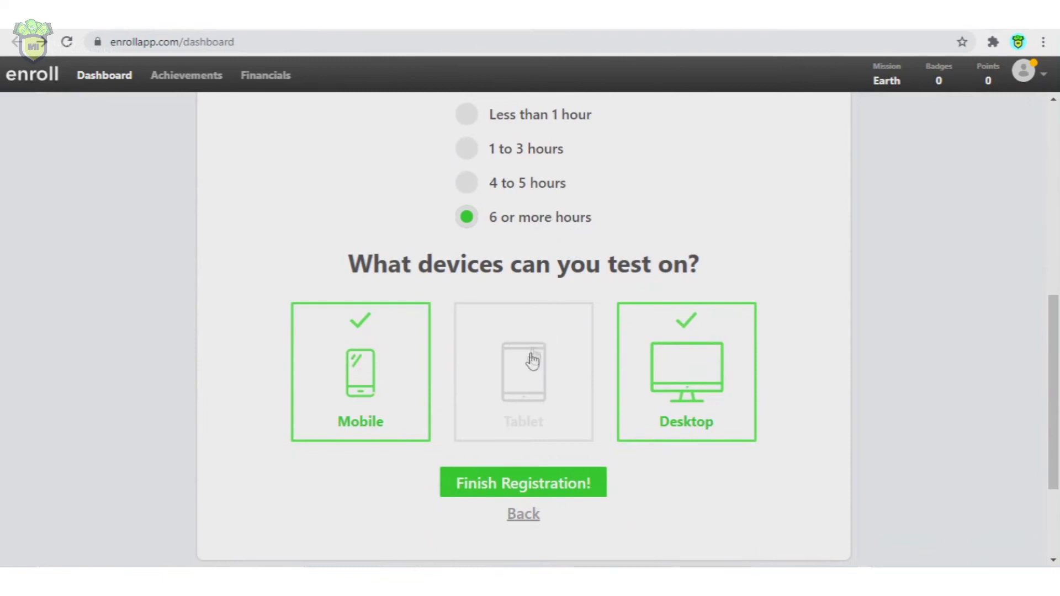
left_click(514, 386)
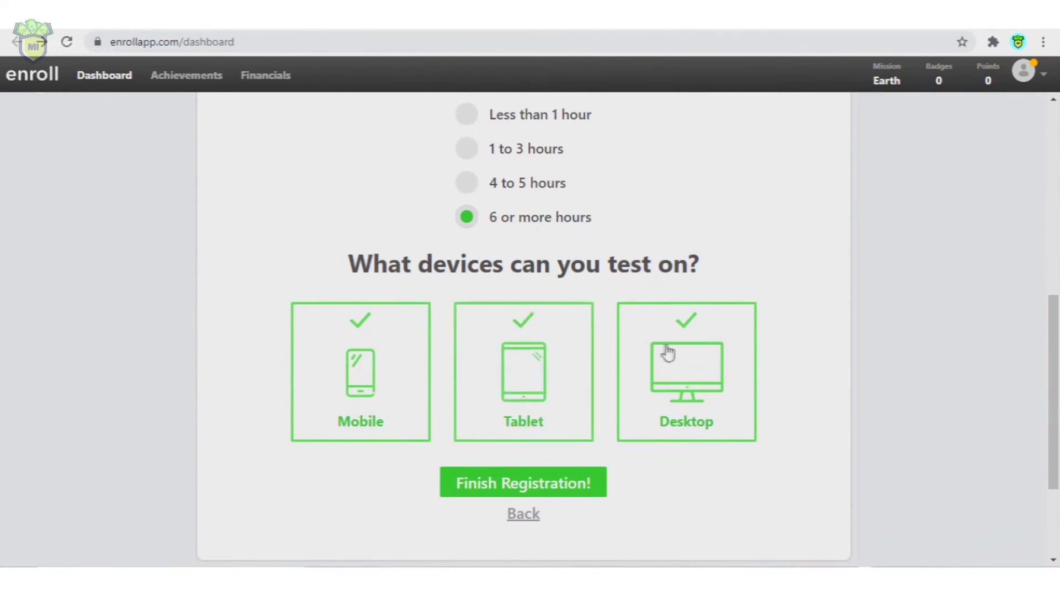
scroll(657, 419, "down", 2)
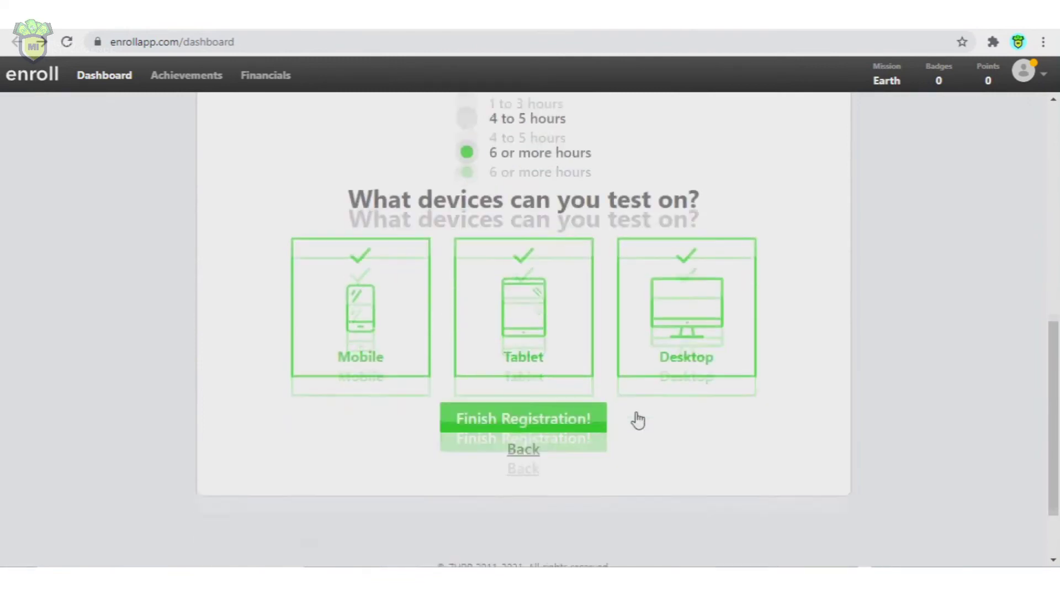
Step: Finish the registration survey and go from the approval page to the dashboard
left_click(509, 409)
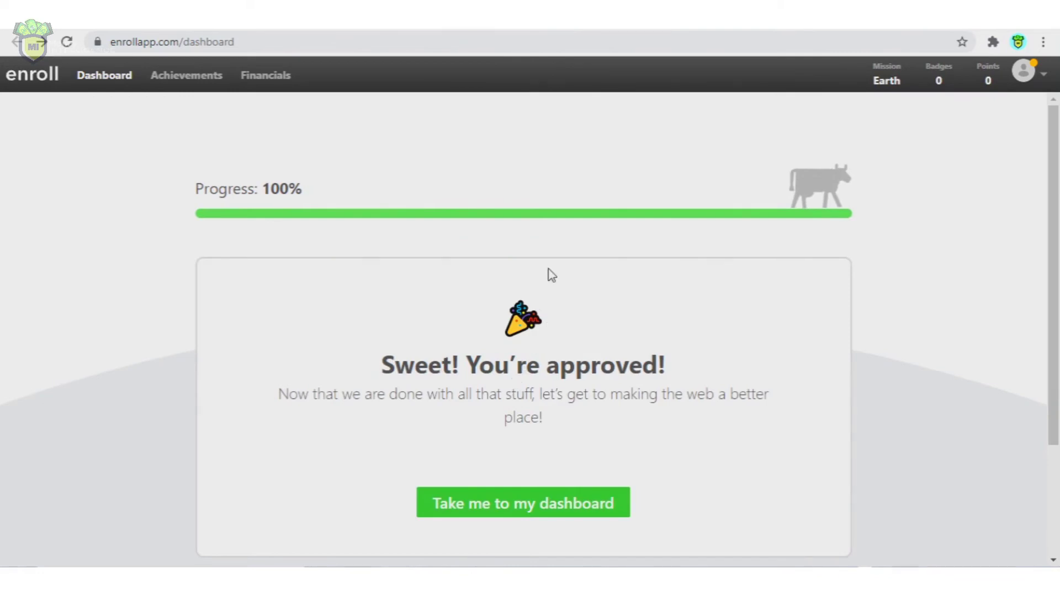
scroll(552, 275, "down", 2)
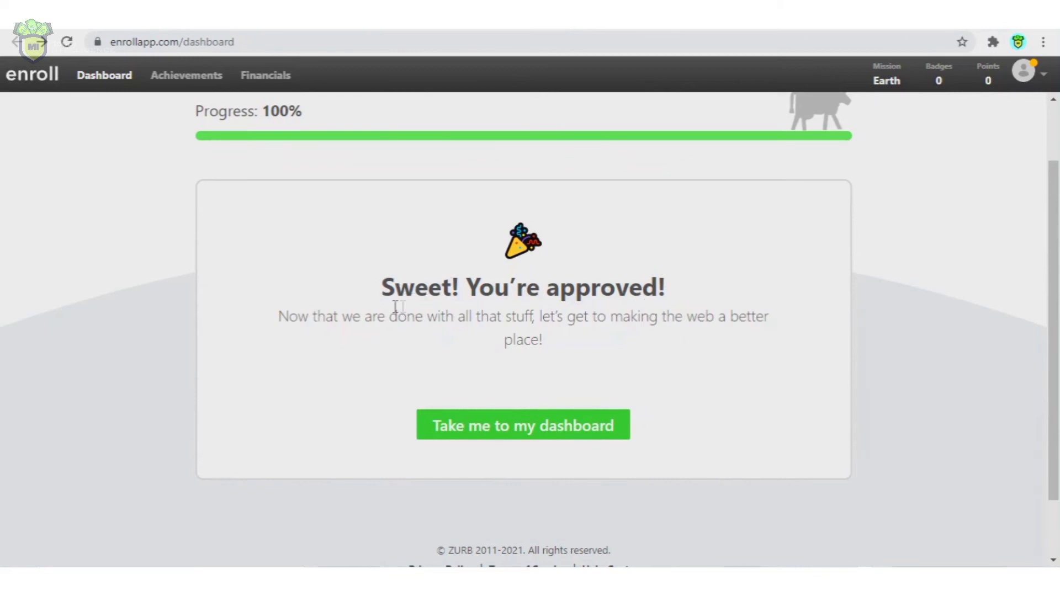
left_click_drag(384, 293, 668, 293)
left_click(630, 314)
left_click(552, 434)
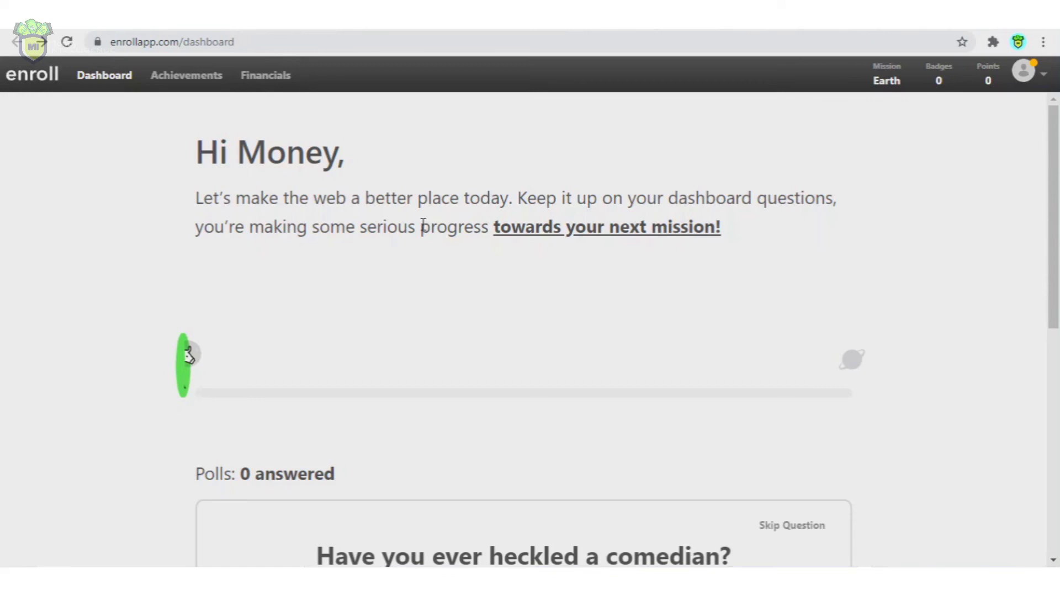
Step: Answer the heckled-a-comedian poll and continue to the 'Are you a recruiter?' poll
scroll(424, 226, "down", 4)
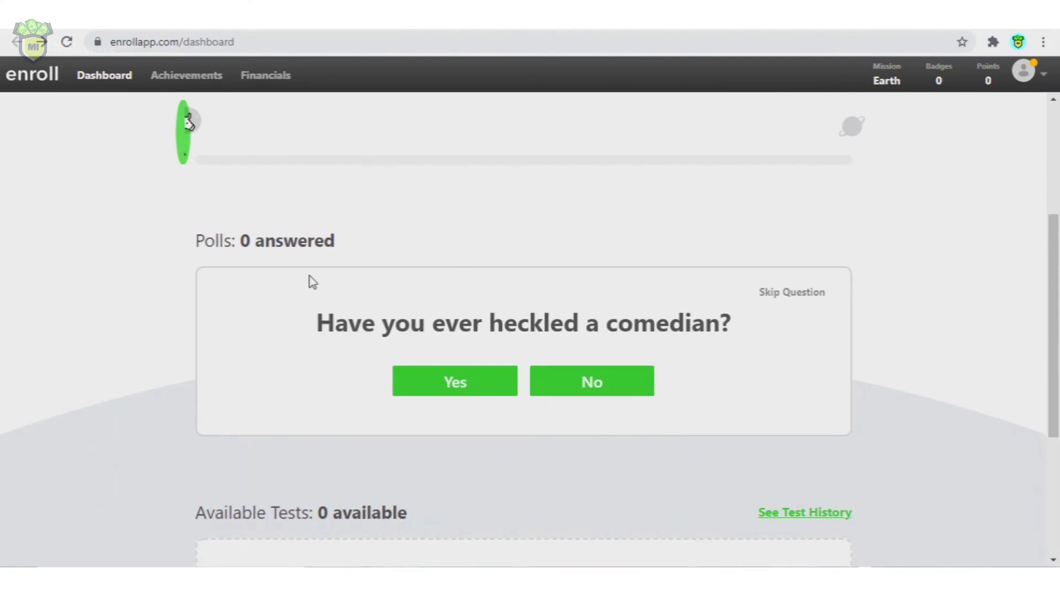
scroll(313, 283, "up", 3)
scroll(356, 323, "down", 1)
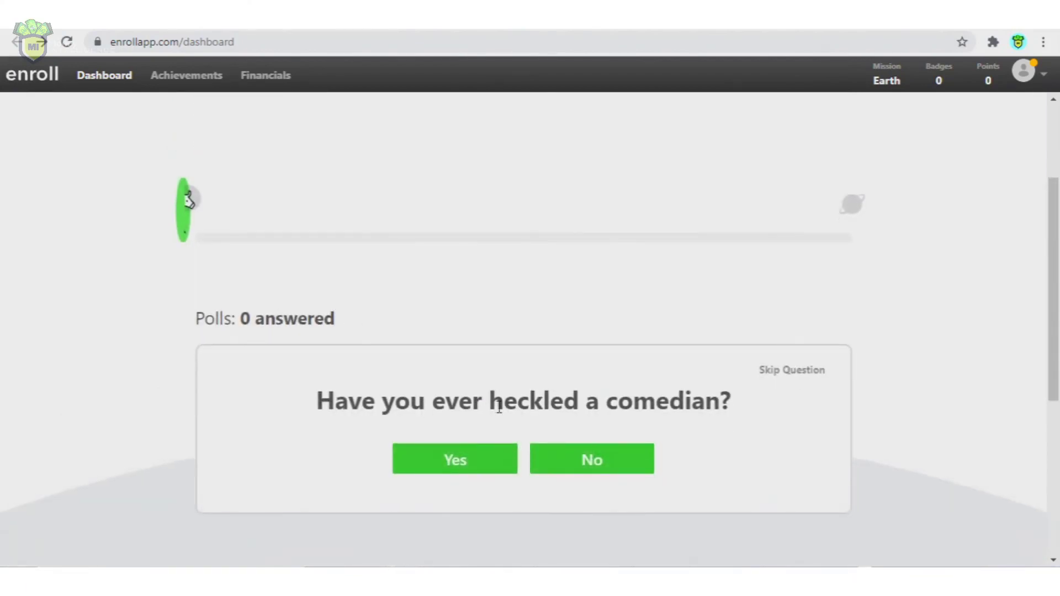
left_click(448, 464)
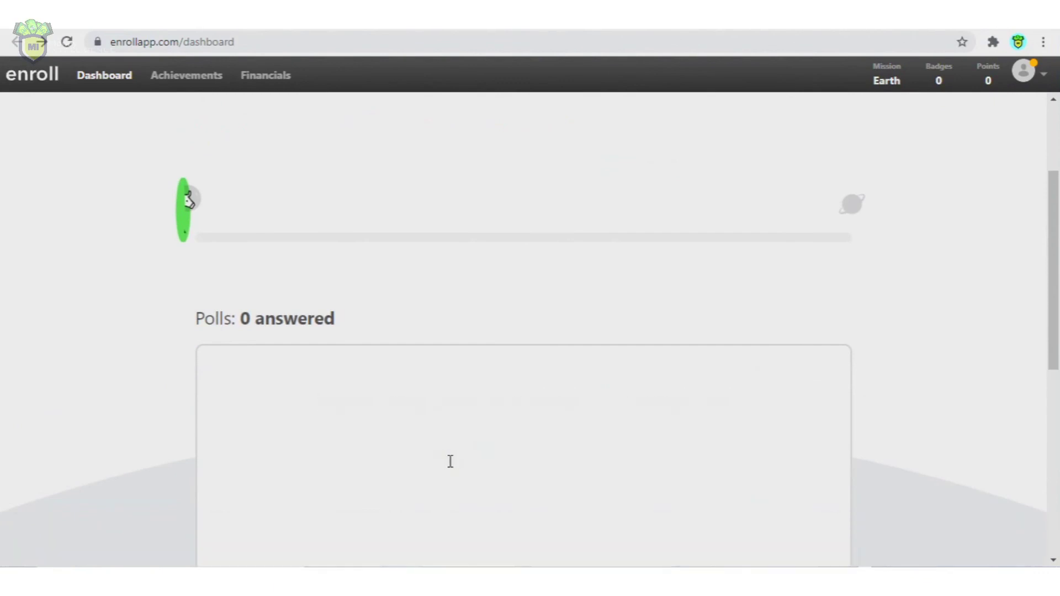
scroll(511, 377, "down", 3)
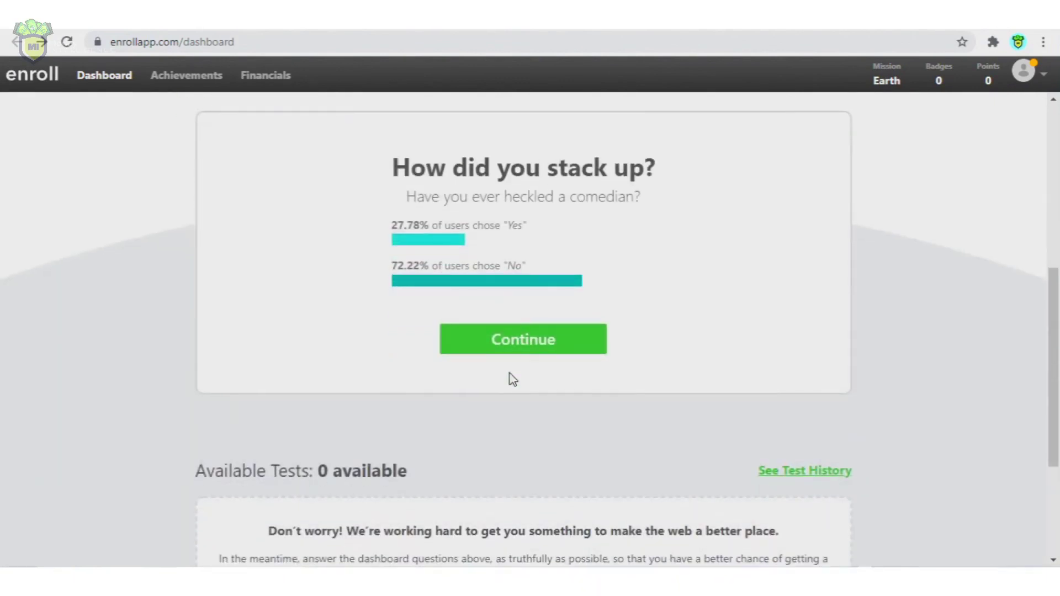
left_click(499, 421)
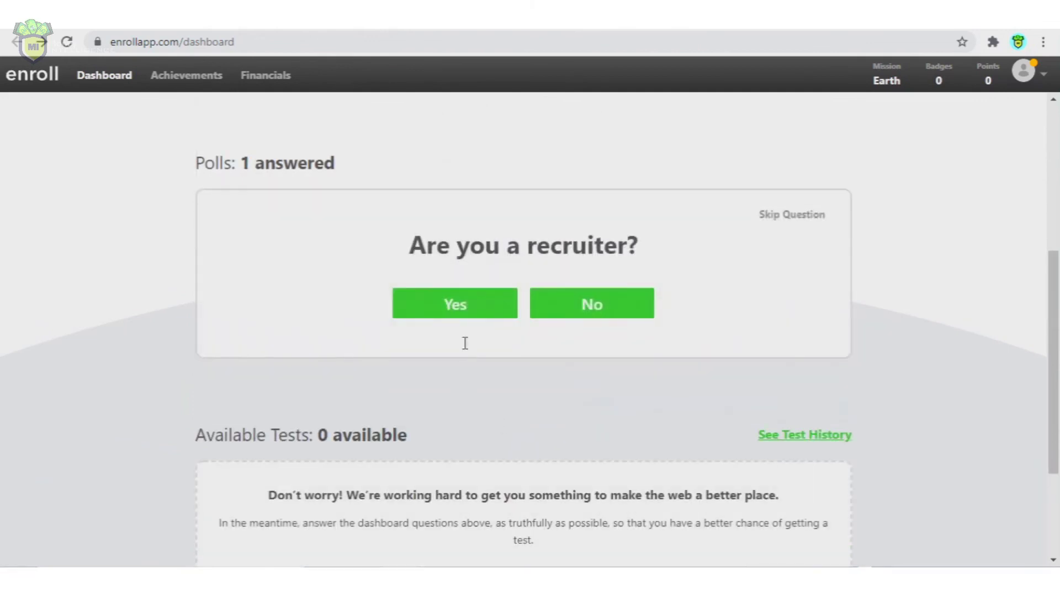
Step: Answer Yes to the recruiter poll and Yes to planning your own business
left_click(468, 311)
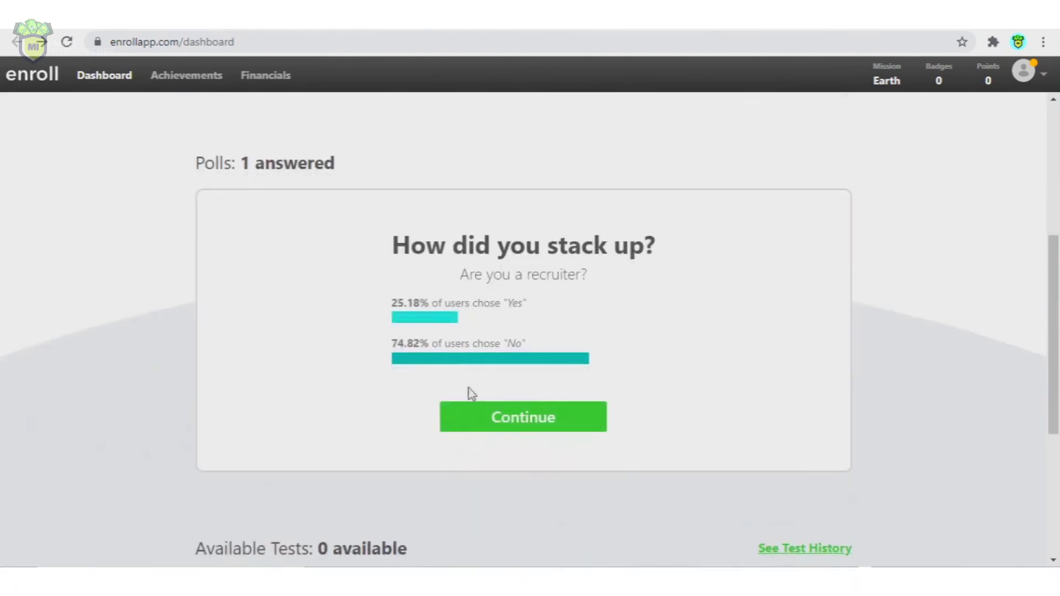
left_click(487, 422)
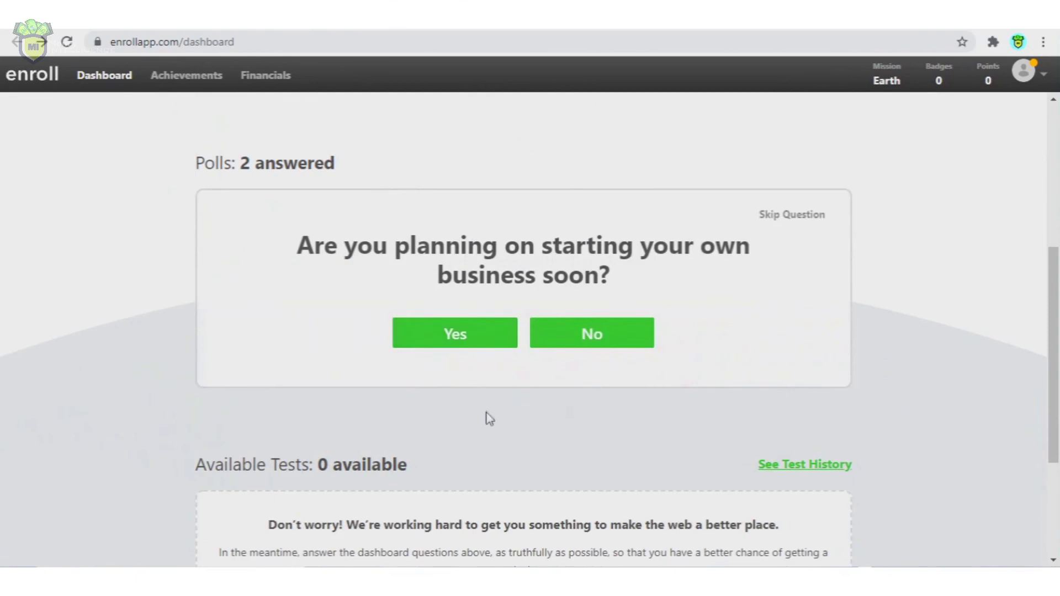
left_click(479, 343)
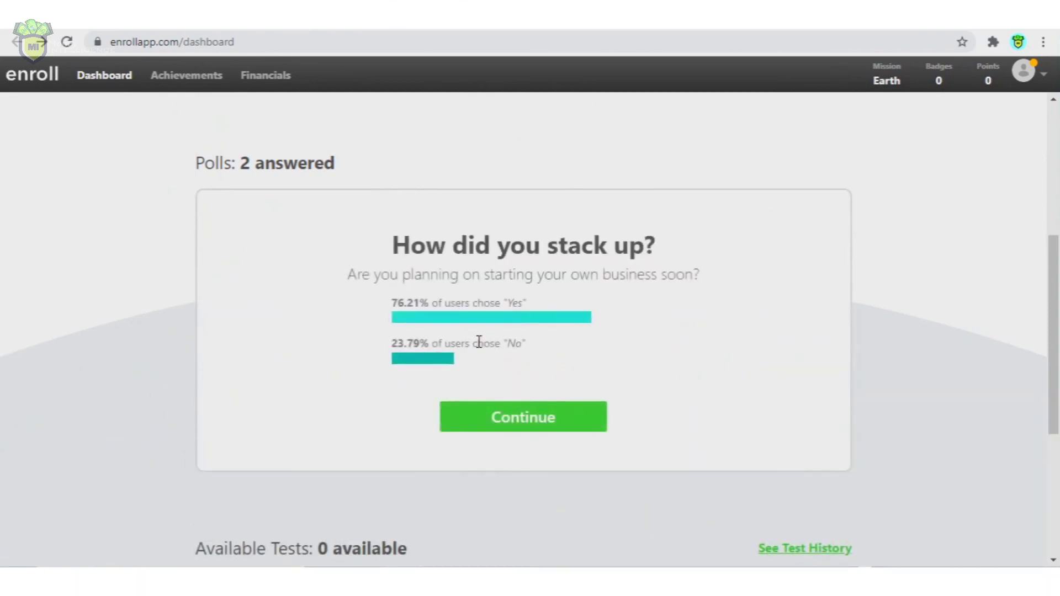
left_click(509, 424)
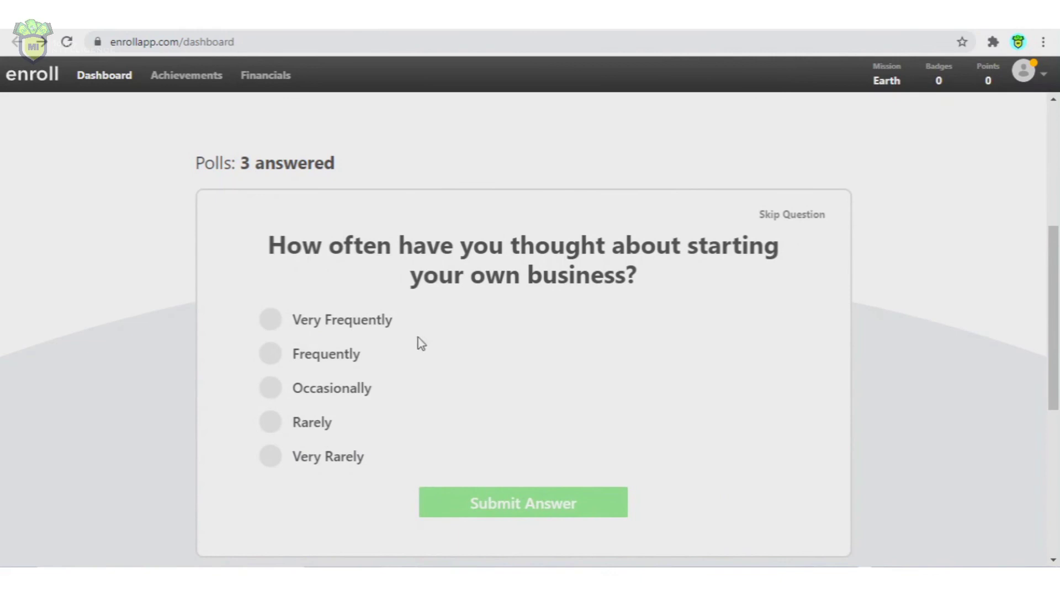
Step: Answer Very Frequently to how often you think about business, then Yes to home owner's insurance
scroll(421, 344, "down", 1)
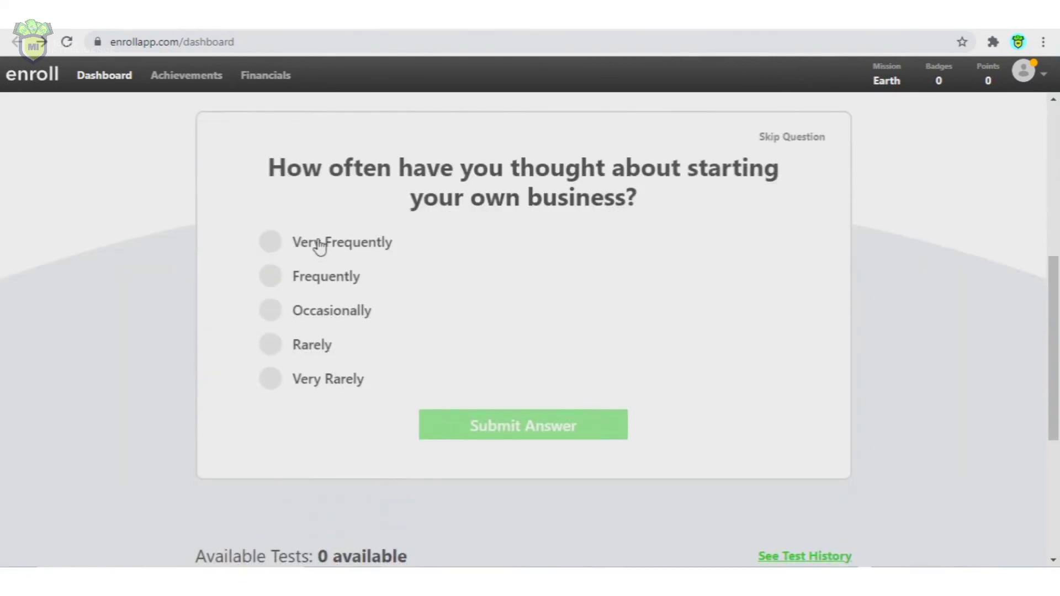
left_click(320, 244)
left_click(502, 426)
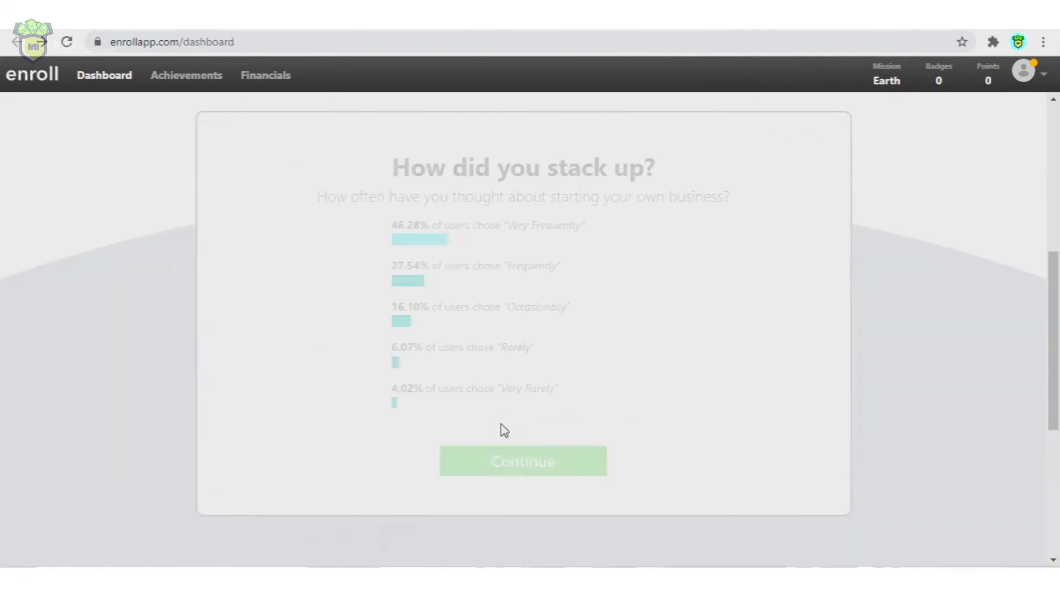
left_click(505, 460)
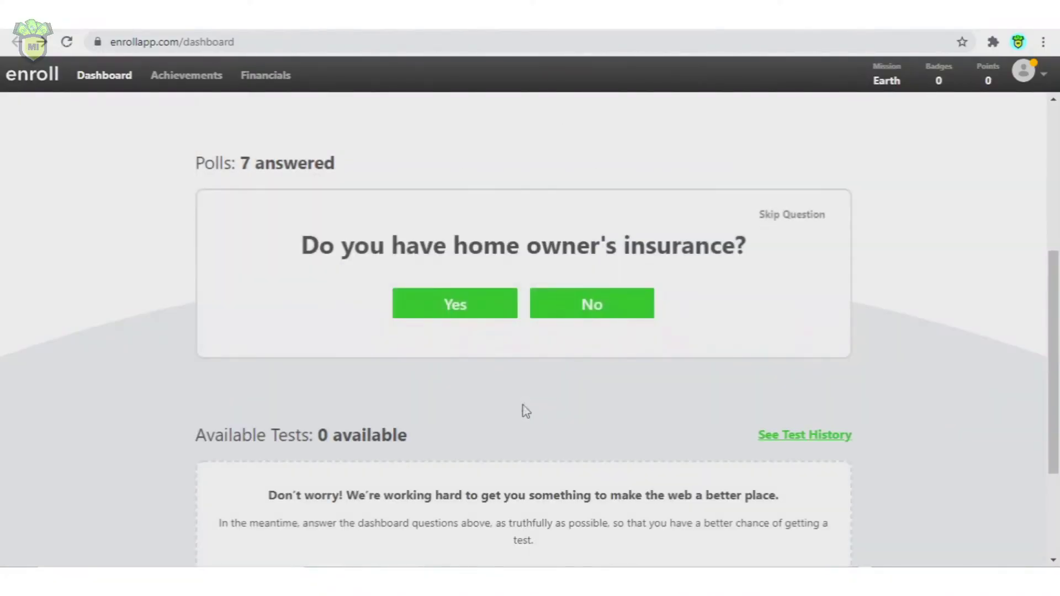
left_click(479, 316)
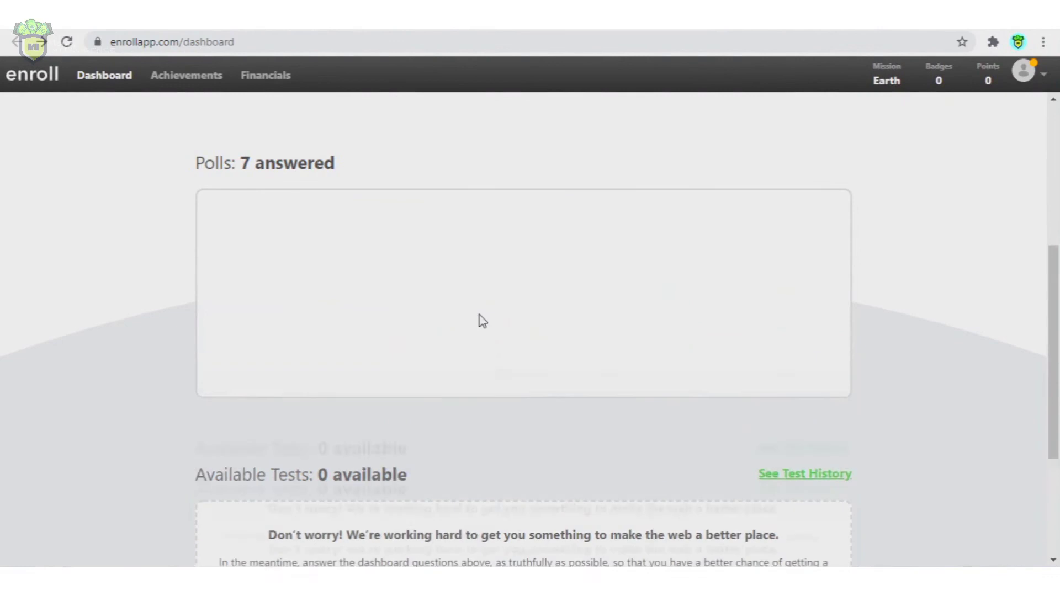